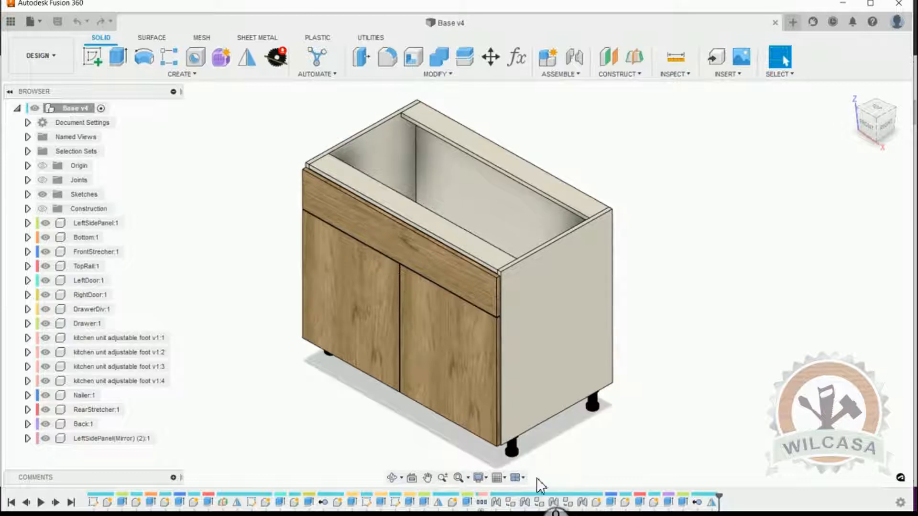
- Examine the base cabinet model from several angles and browse the designs saved in the Base folder
shift+middle_drag(537, 478, 548, 281)
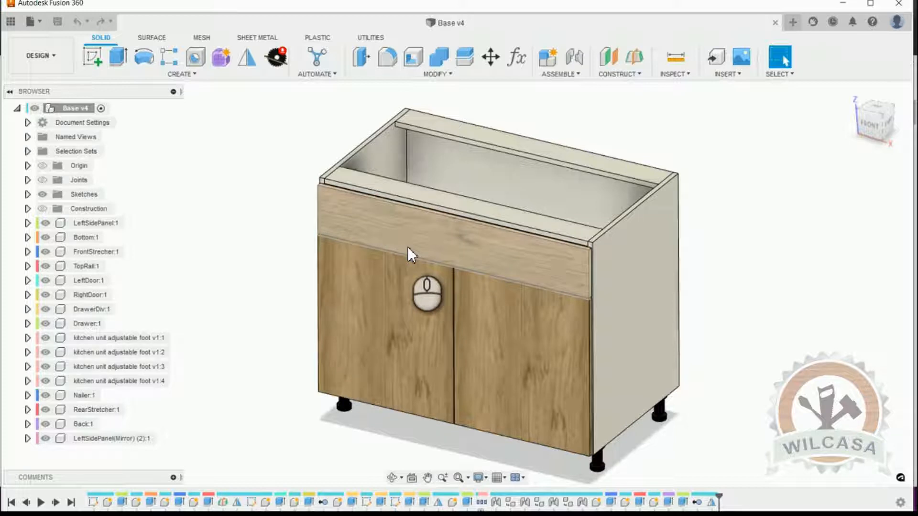
shift+middle_drag(408, 245, 561, 397)
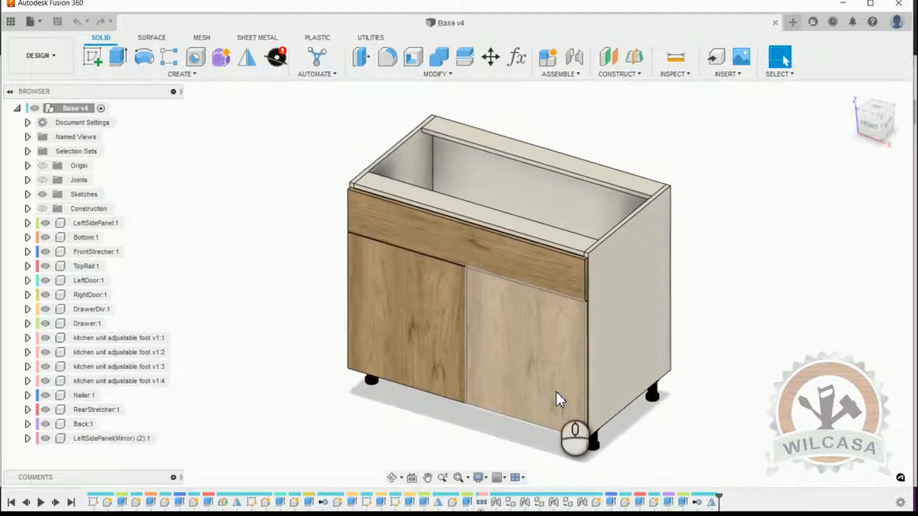
click(10, 21)
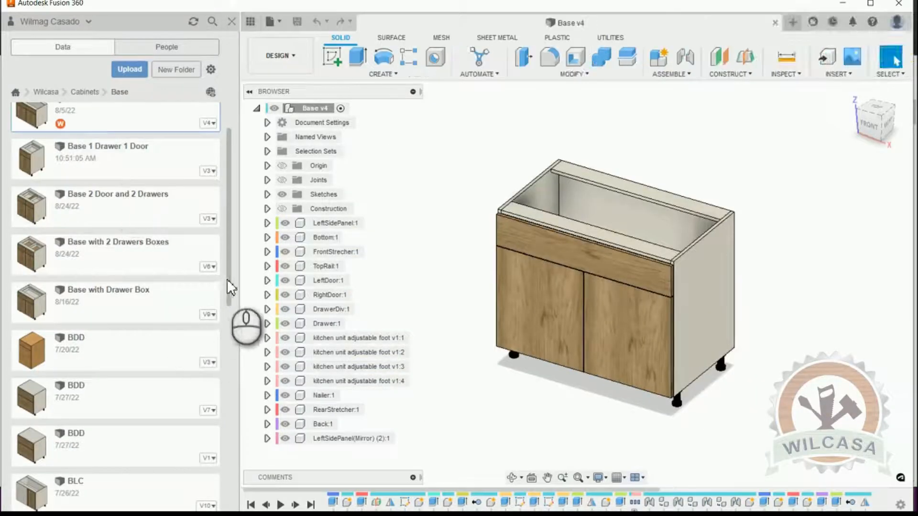
drag(229, 280, 234, 258)
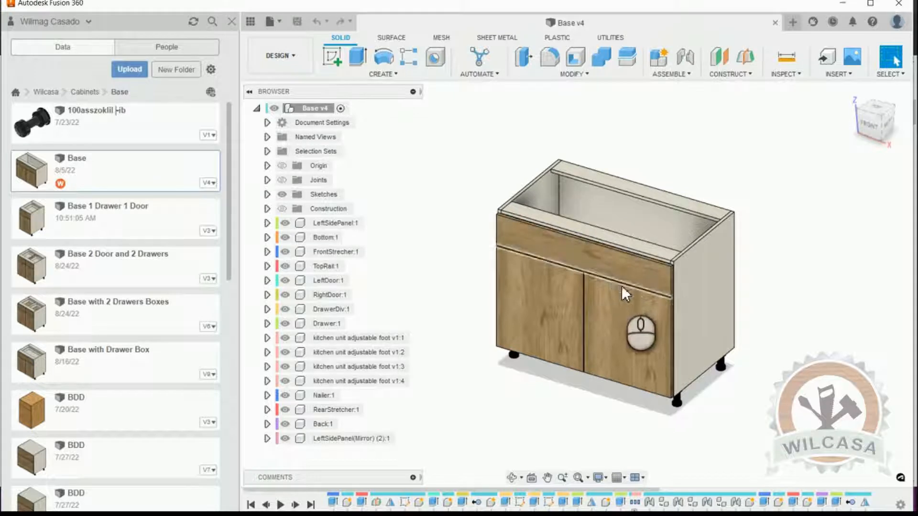
click(232, 22)
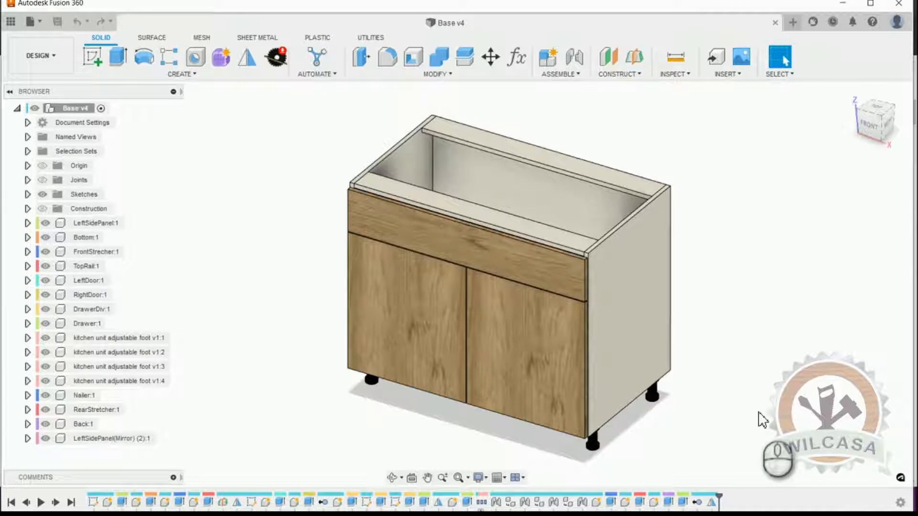
scroll(735, 350, up, 1)
scroll(735, 350, down, 1)
scroll(734, 350, up, 1)
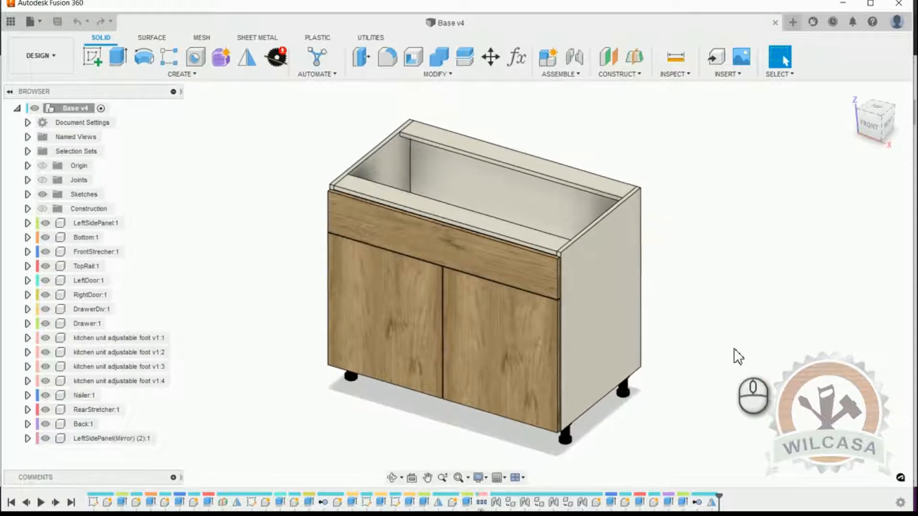
scroll(734, 349, down, 1)
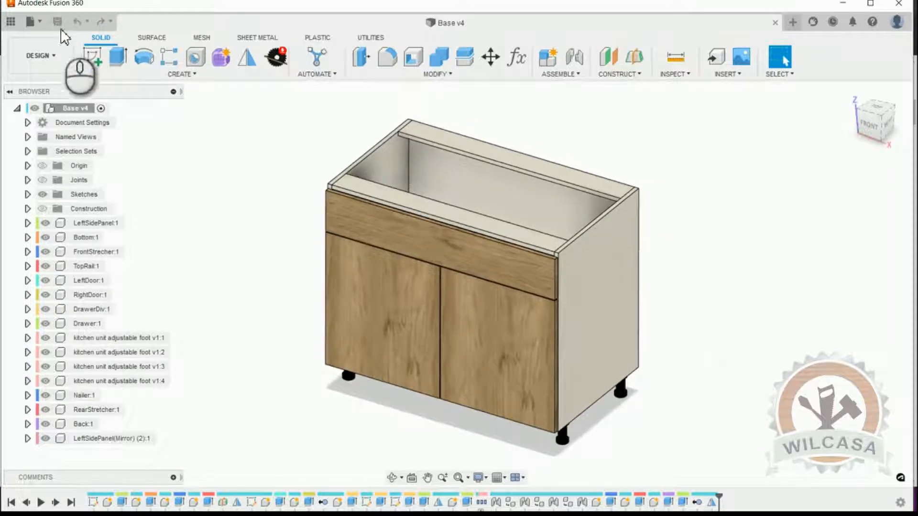
- Save a copy of the cabinet design as Base 1 Door in the Wilcasa > Cabinets > Base folder
click(40, 21)
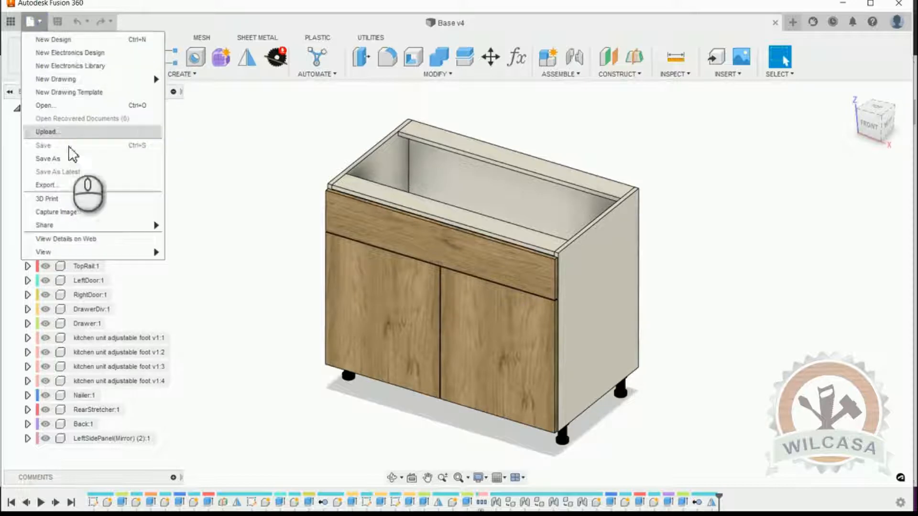
click(69, 159)
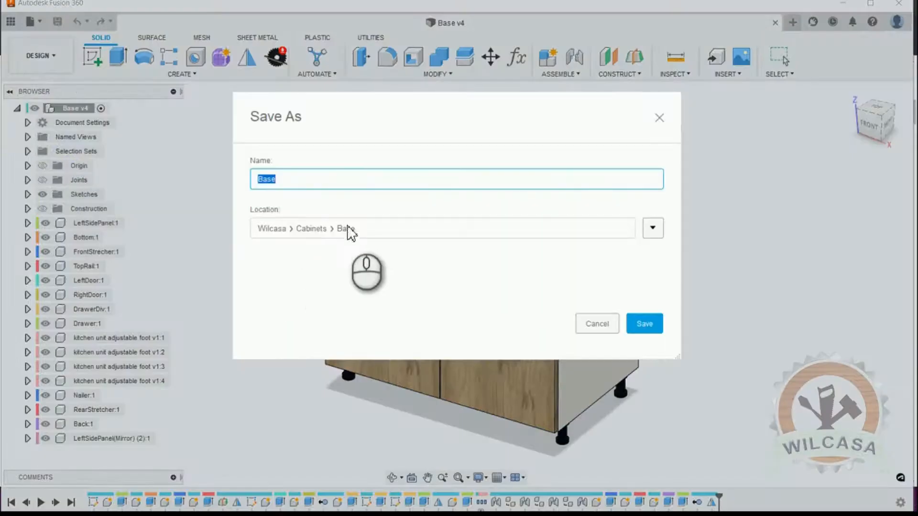
click(318, 179)
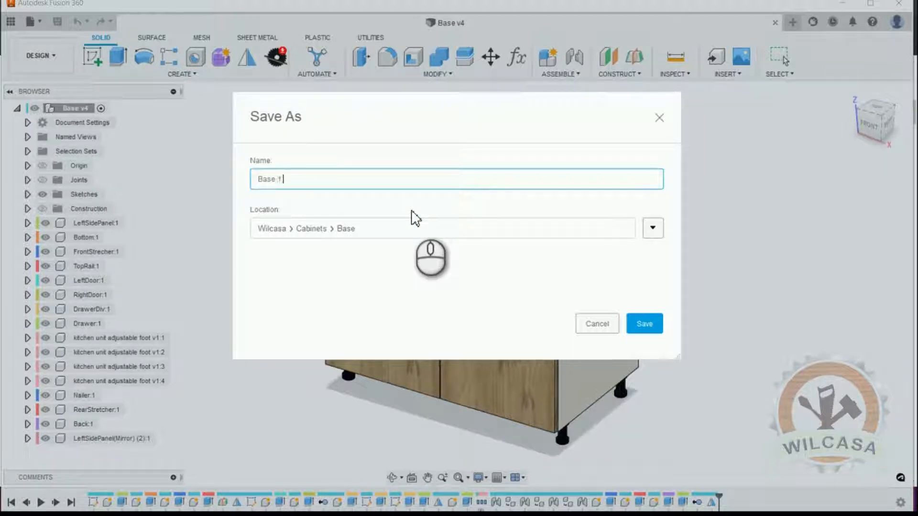
click(643, 324)
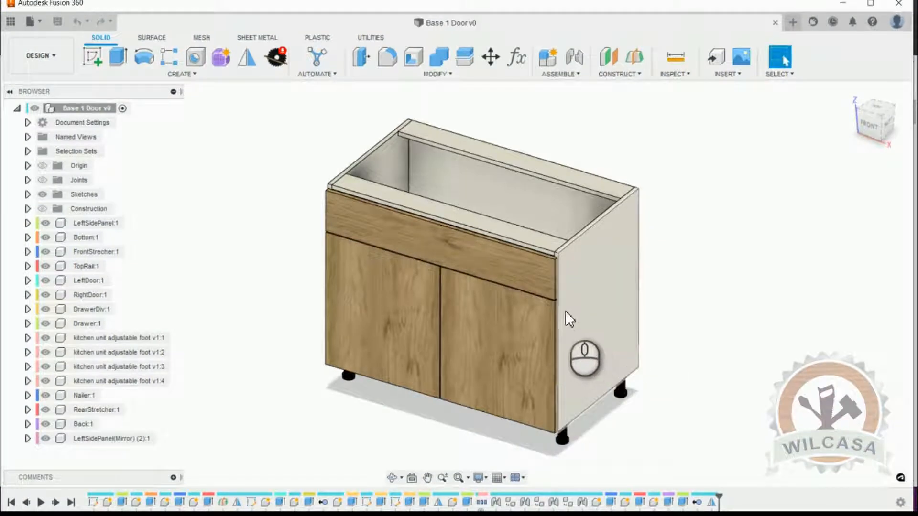
- Delete the RightDoor component from the cabinet, including its timeline references
click(533, 328)
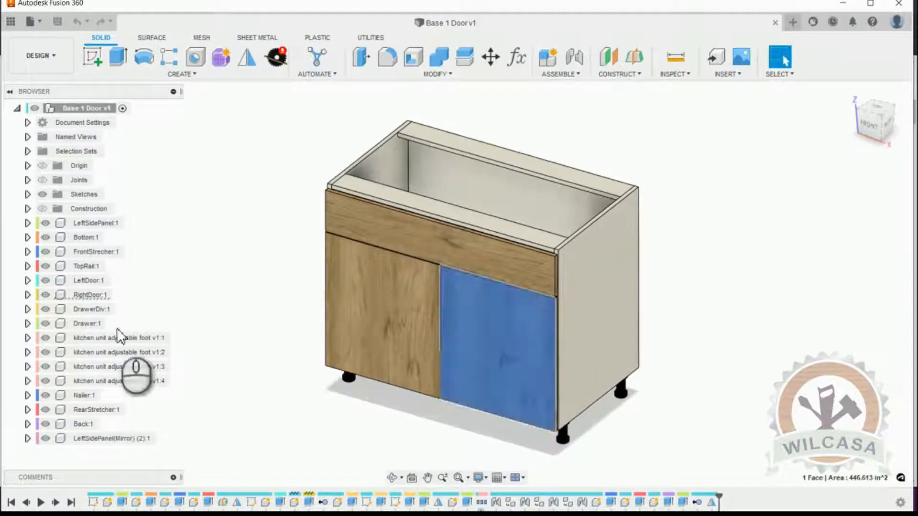
click(85, 299)
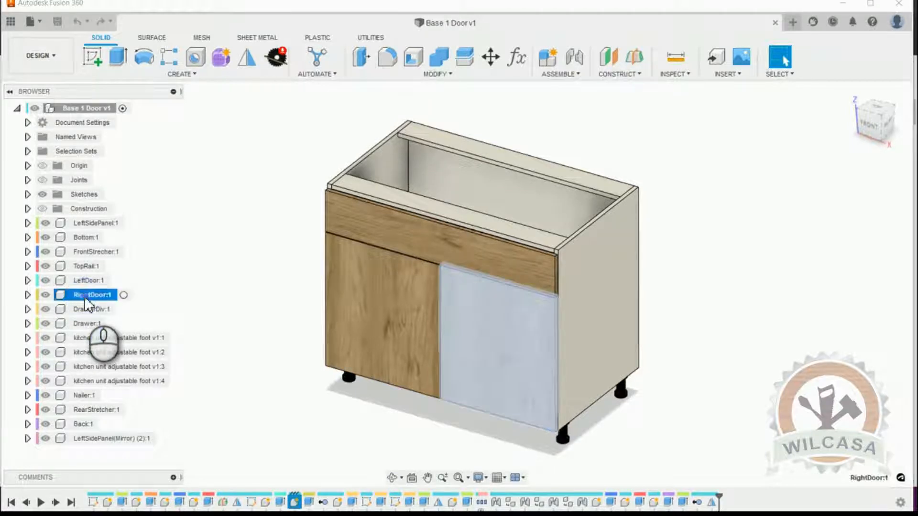
right_click(84, 297)
click(110, 228)
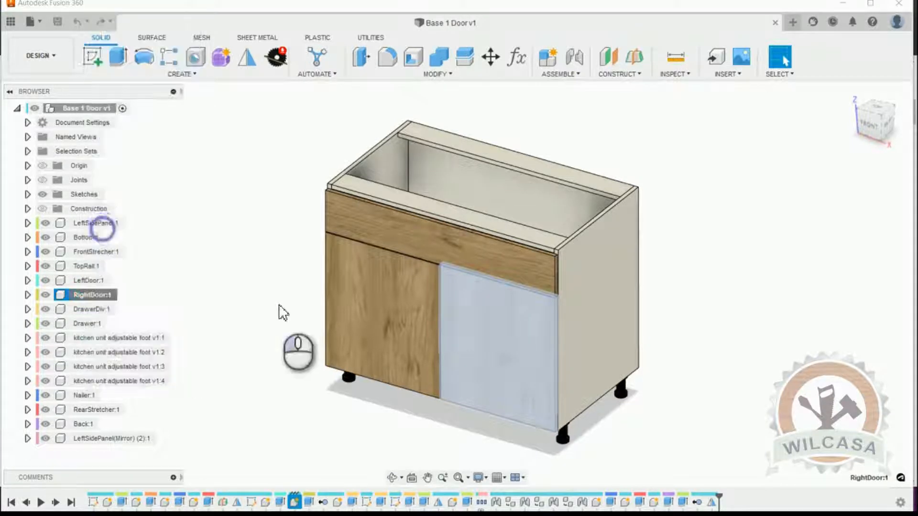
click(426, 286)
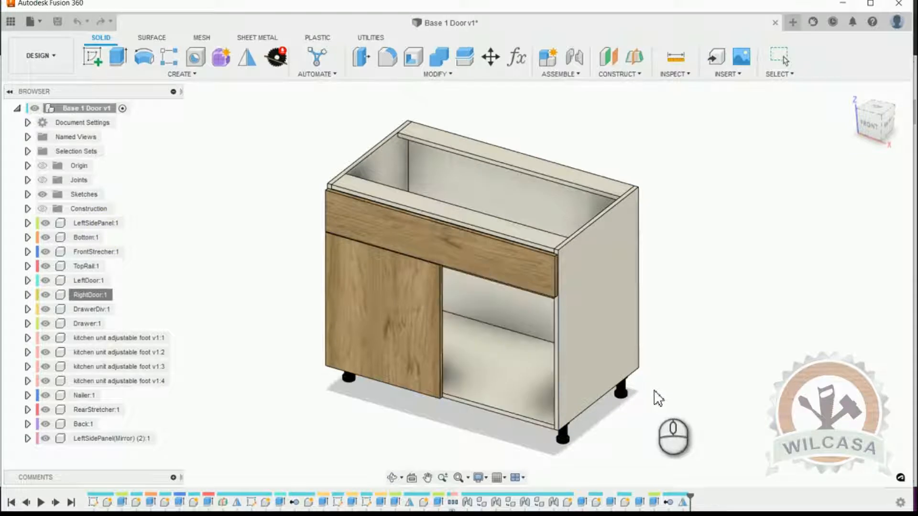
- Delete the Drawer front component above the doors, including its timeline references
click(487, 264)
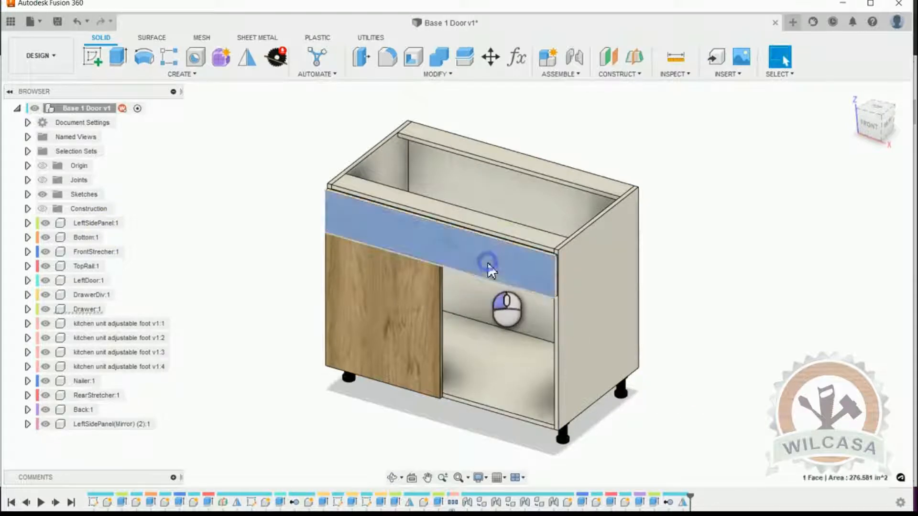
click(75, 309)
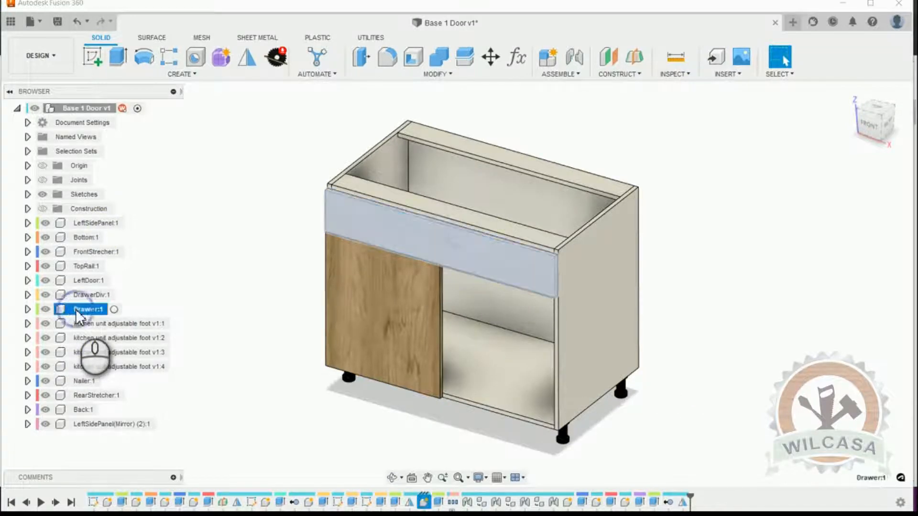
right_click(76, 309)
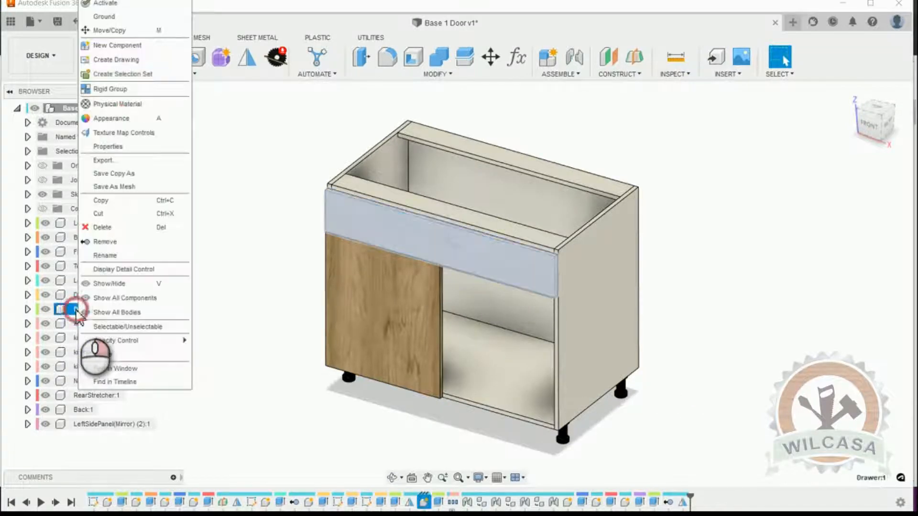
click(98, 229)
click(430, 285)
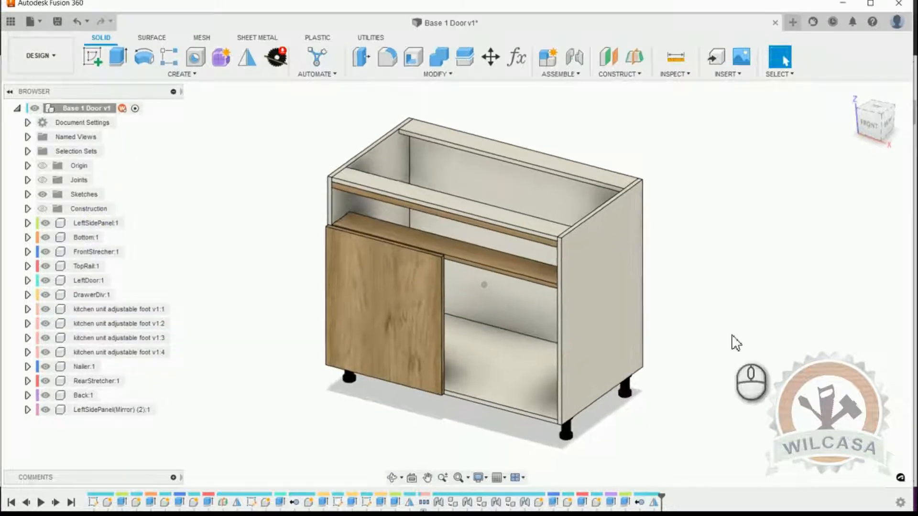
- Delete the DrawerDiv component, the horizontal divider below the drawer opening, including its timeline references
scroll(598, 325, up, 3)
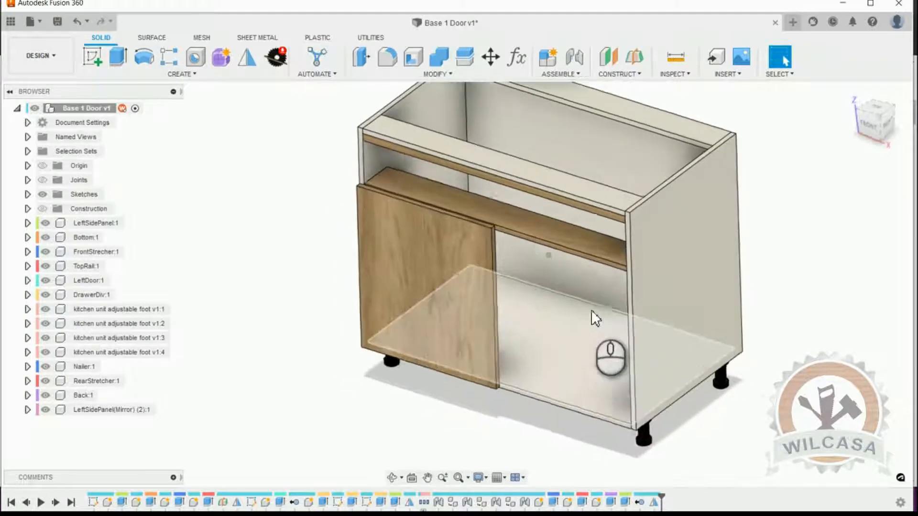
scroll(548, 244, up, 4)
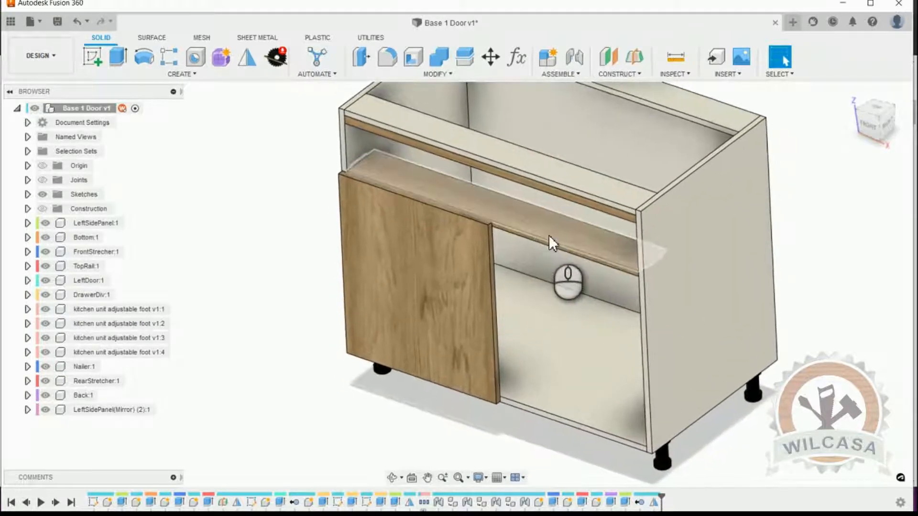
scroll(549, 236, up, 1)
click(531, 218)
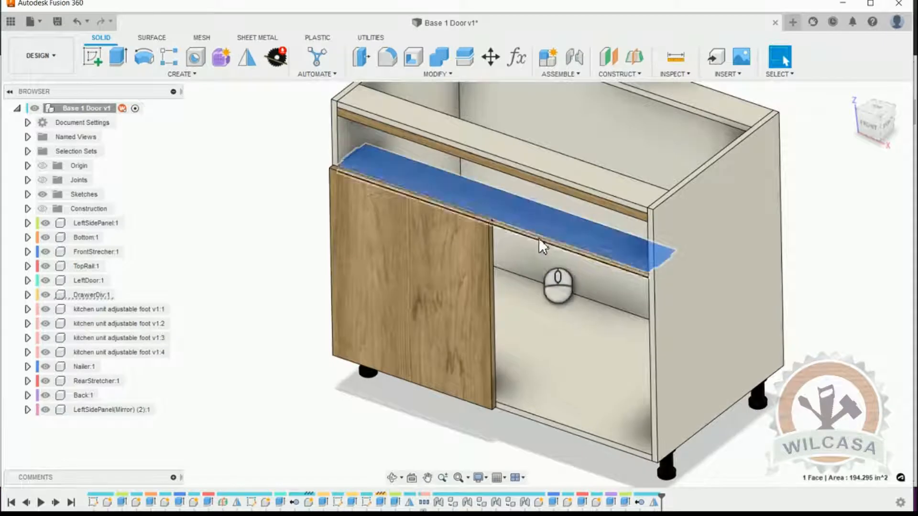
shift+middle_drag(539, 237, 527, 225)
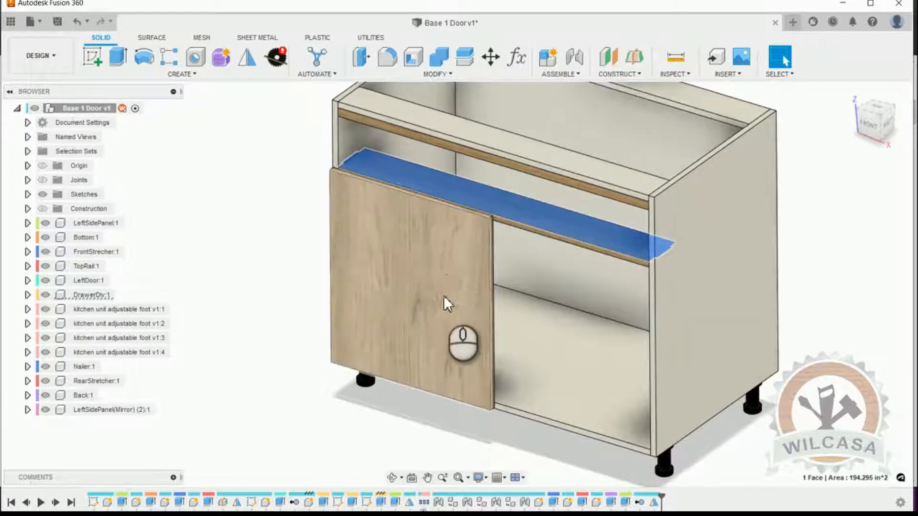
shift+middle_drag(476, 274, 559, 241)
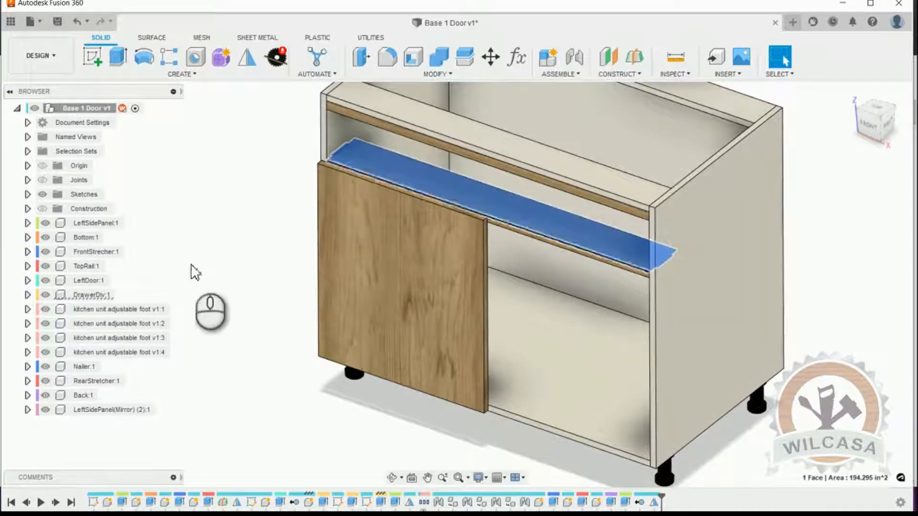
click(87, 295)
right_click(87, 296)
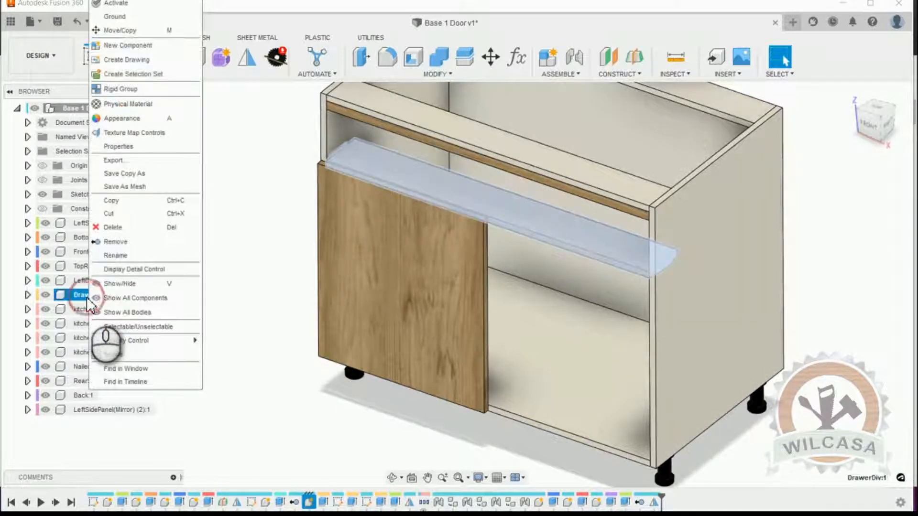
click(113, 228)
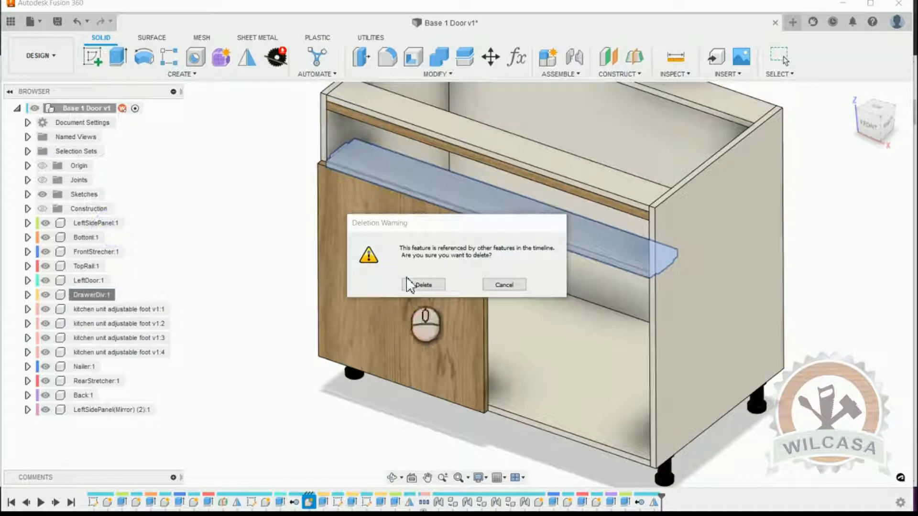
click(419, 283)
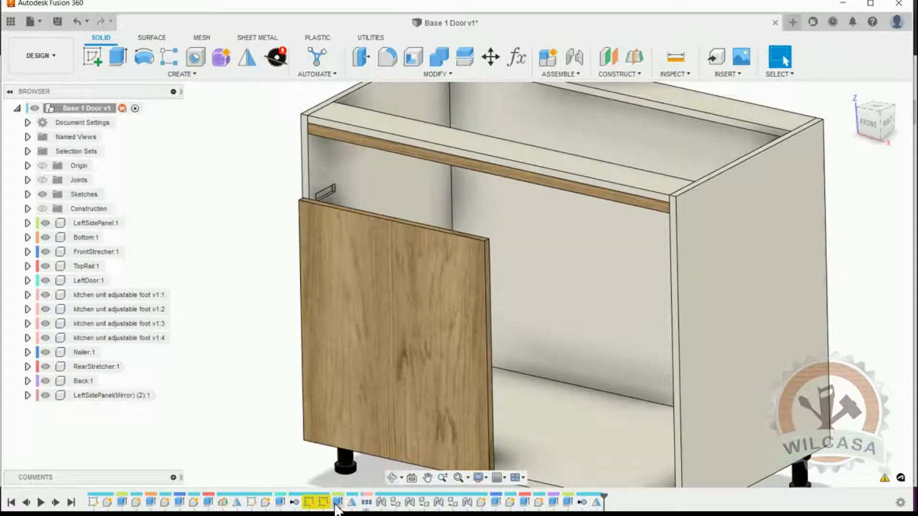
- Open the flagged Sketch3 for editing, examine its lines and dimensions on the side panel, and finish the sketch
click(310, 503)
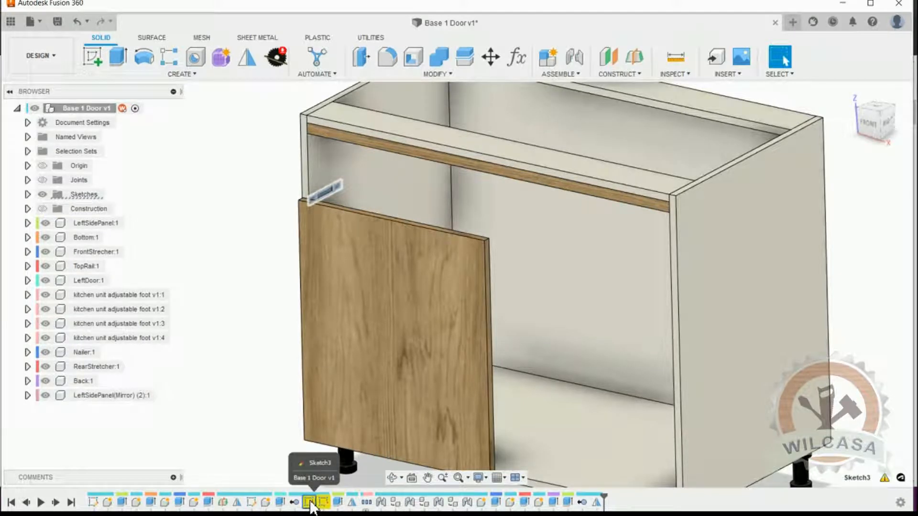
right_click(310, 505)
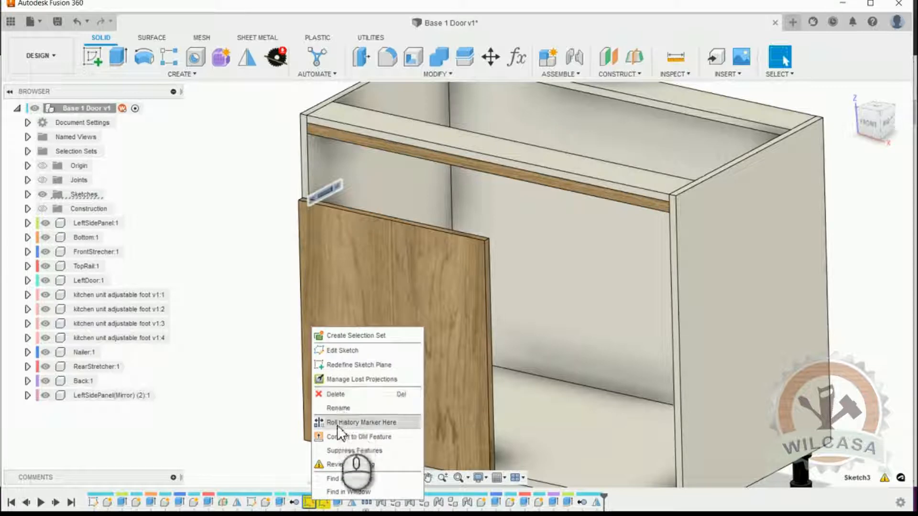
click(342, 351)
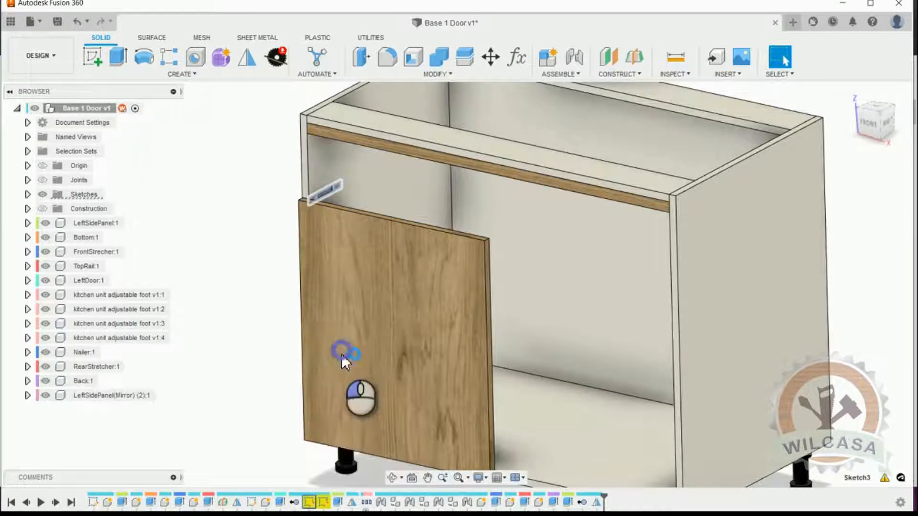
scroll(497, 201, up, 1)
scroll(477, 213, up, 5)
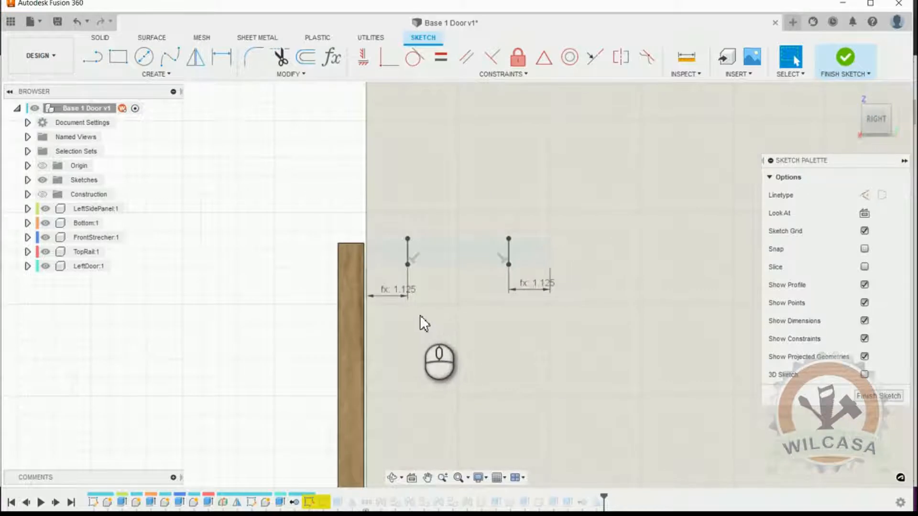
scroll(420, 315, down, 1)
scroll(472, 284, down, 4)
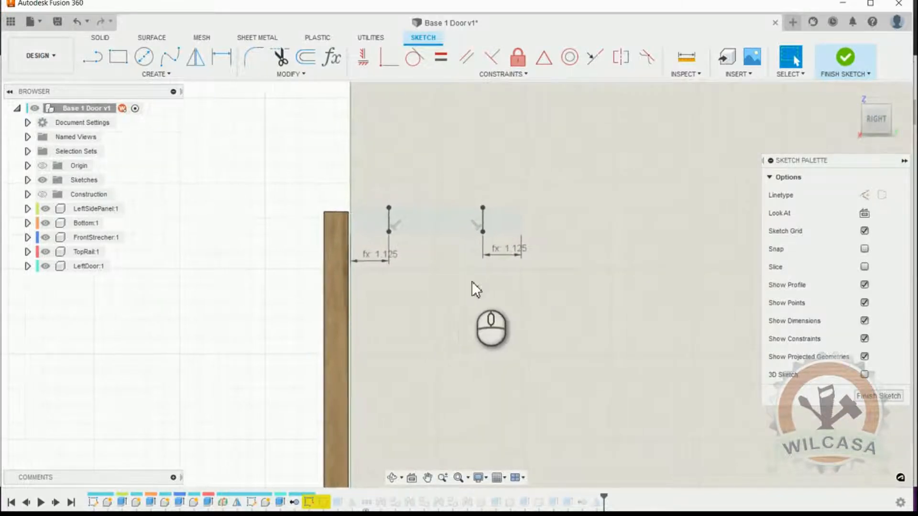
scroll(831, 352, up, 2)
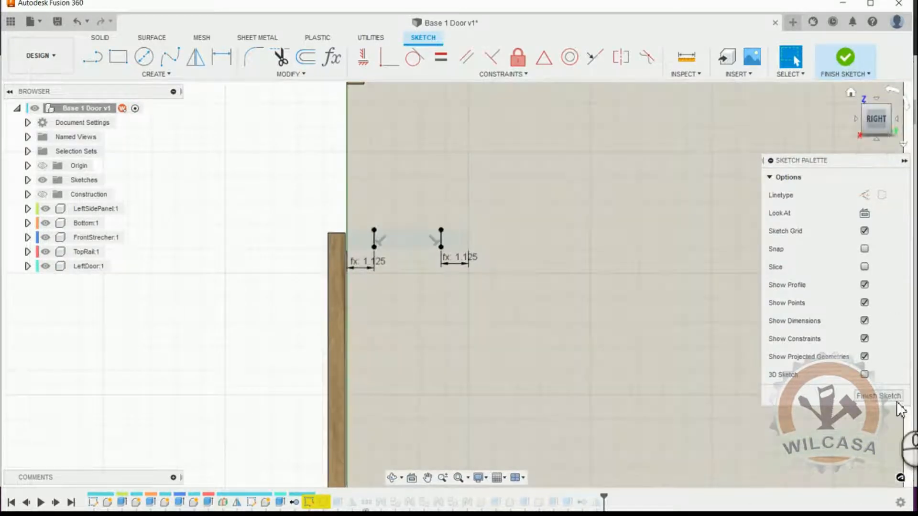
click(895, 403)
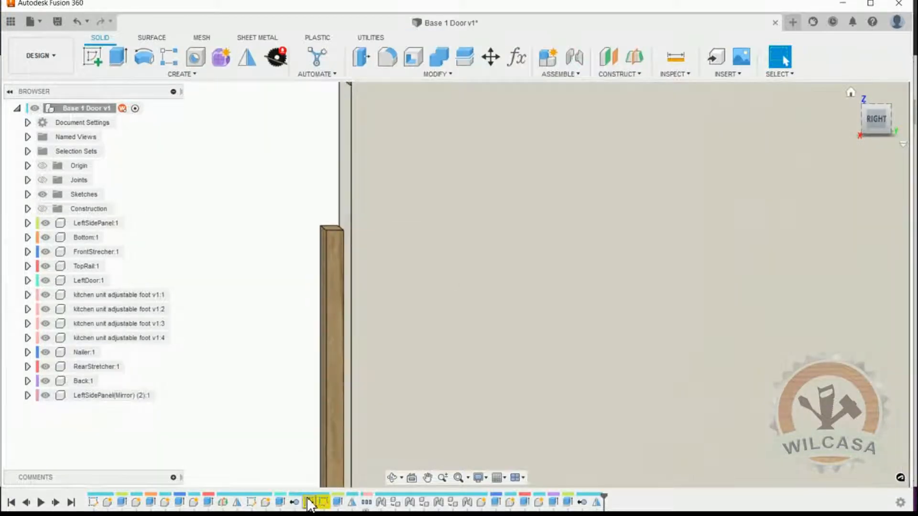
- Delete the two flagged leftover sketches, Sketch3 and Sketch4, from the timeline, opening Sketch4 to check its contents before removing it
right_click(309, 503)
click(323, 392)
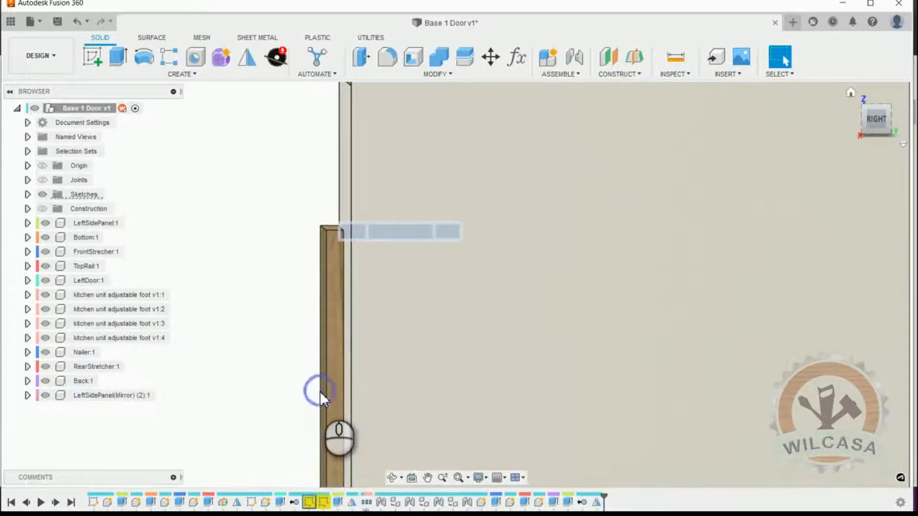
right_click(308, 503)
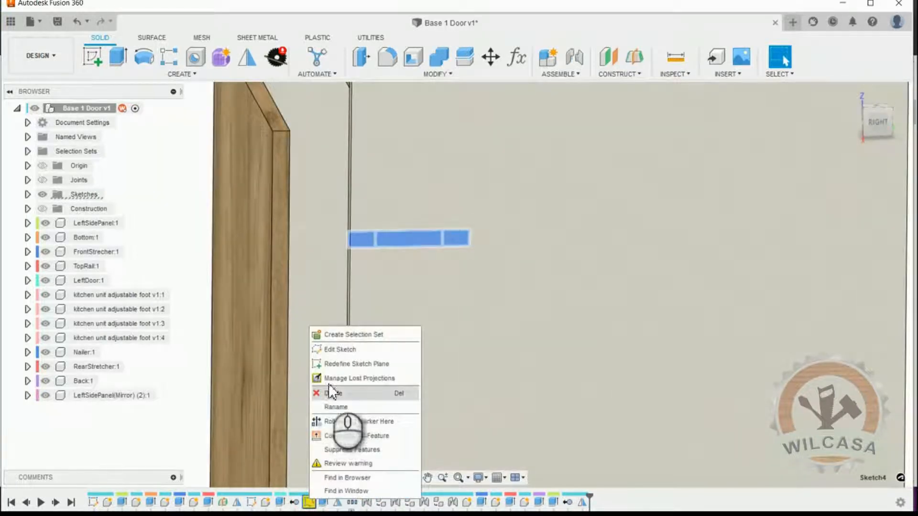
click(335, 349)
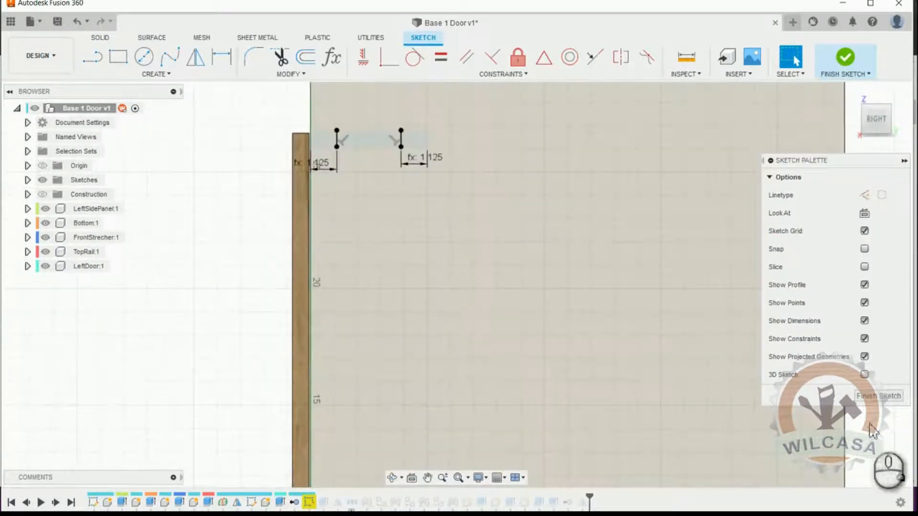
click(890, 401)
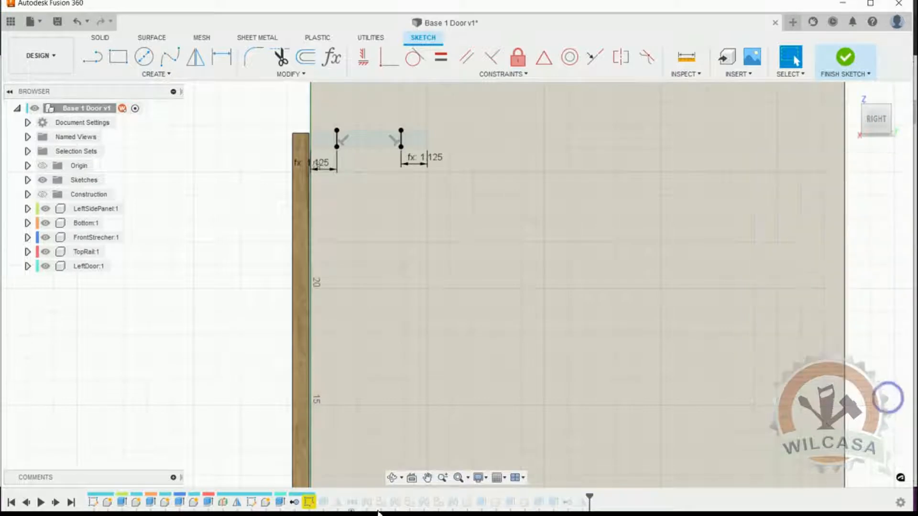
right_click(308, 502)
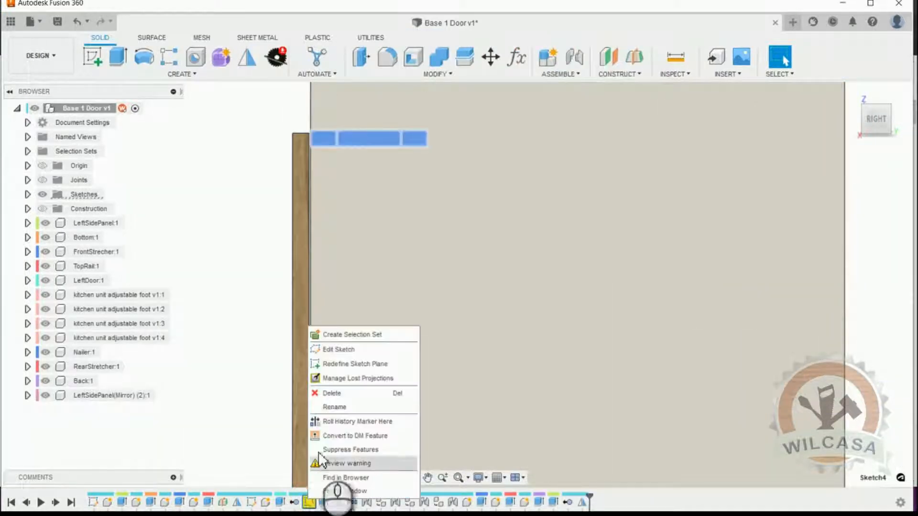
click(330, 394)
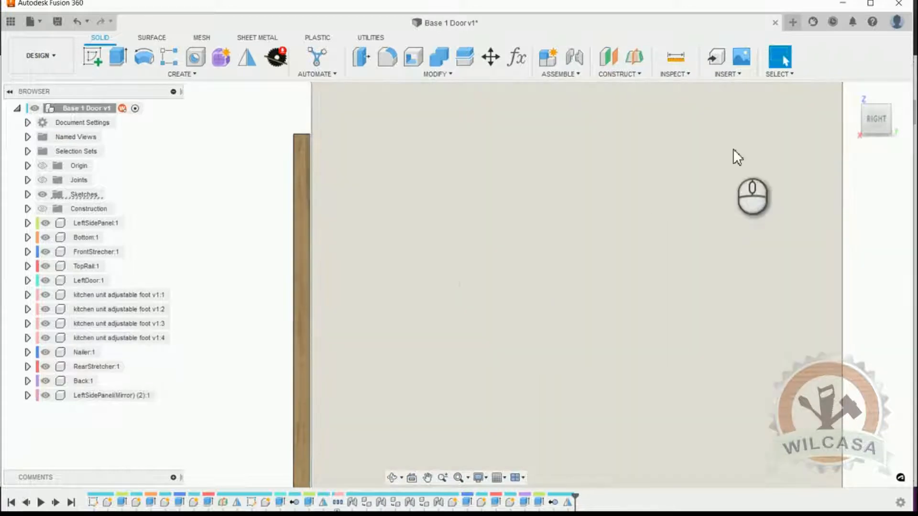
- Delete the Extrude2 feature that cuts the divider pocket into the inner face of the left side panel, and inspect the opposite panel
click(851, 94)
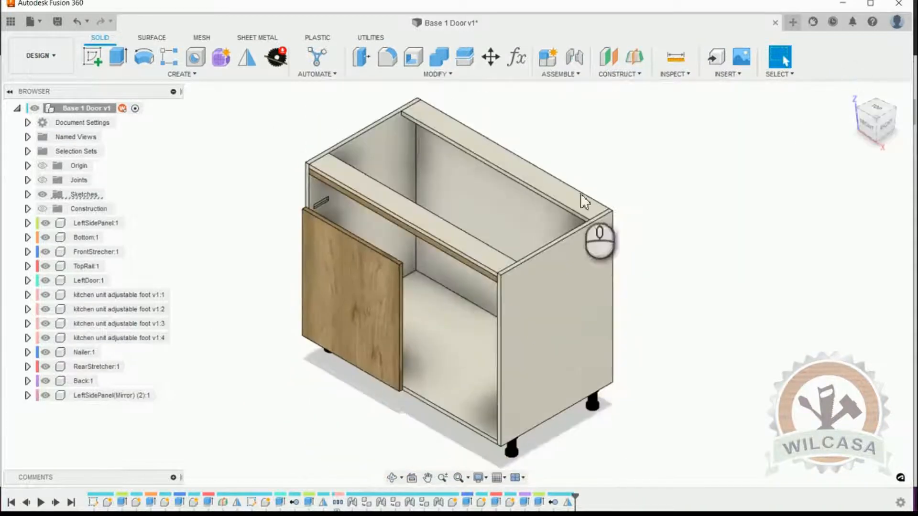
shift+middle_drag(366, 252, 397, 213)
scroll(395, 214, up, 3)
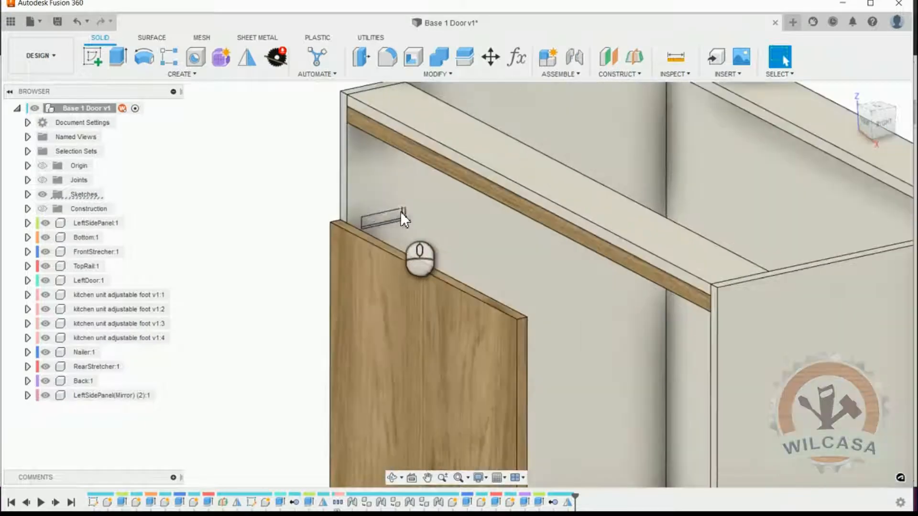
click(389, 222)
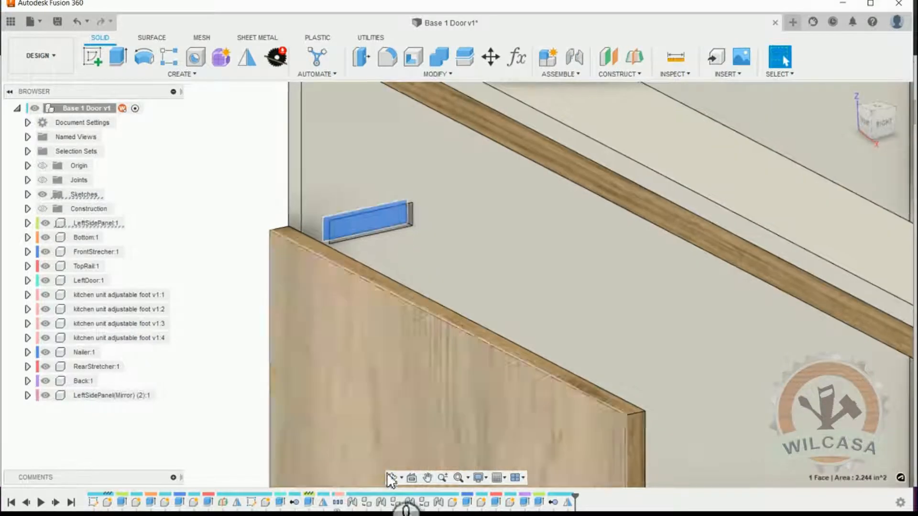
shift+middle_drag(438, 295, 371, 275)
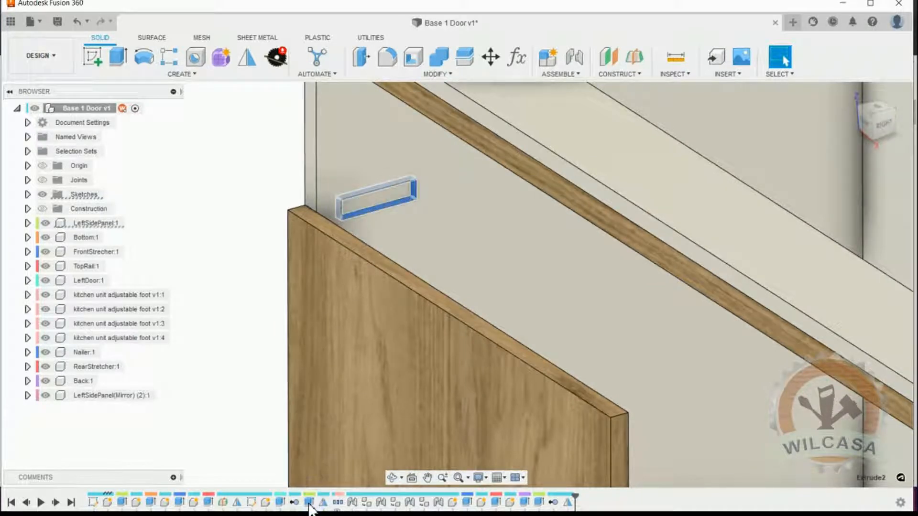
right_click(309, 502)
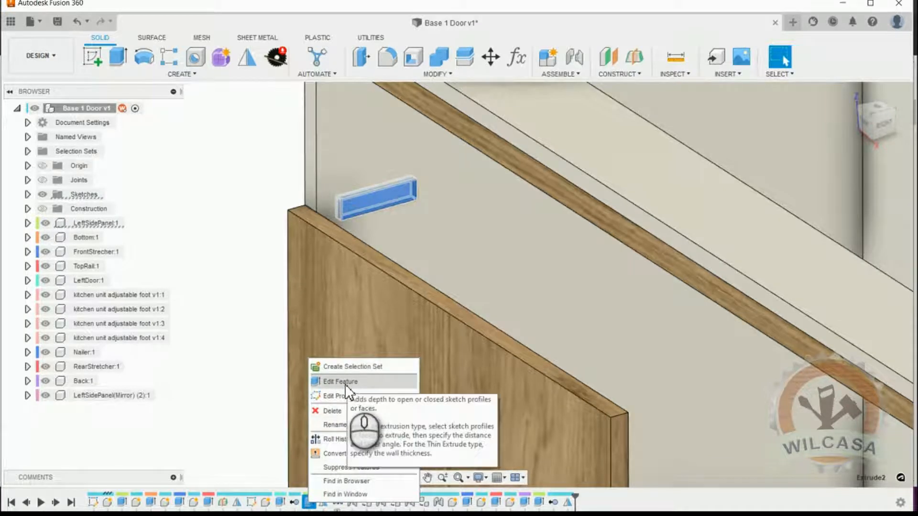
click(334, 409)
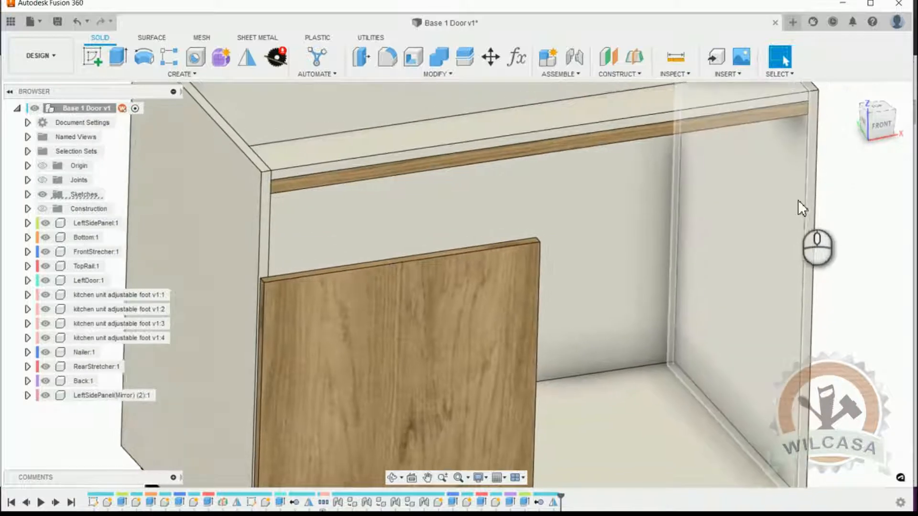
shift+middle_drag(799, 200, 421, 173)
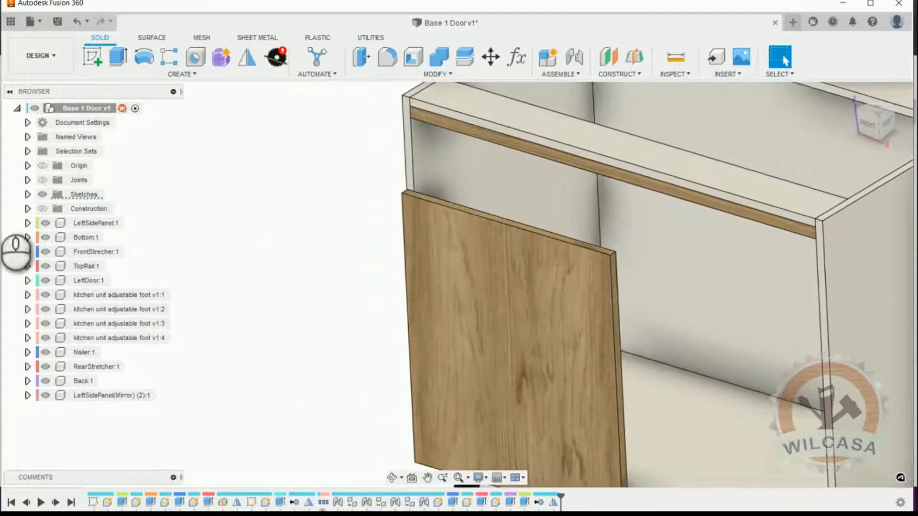
- Open LeftPanelSketch for editing
click(28, 195)
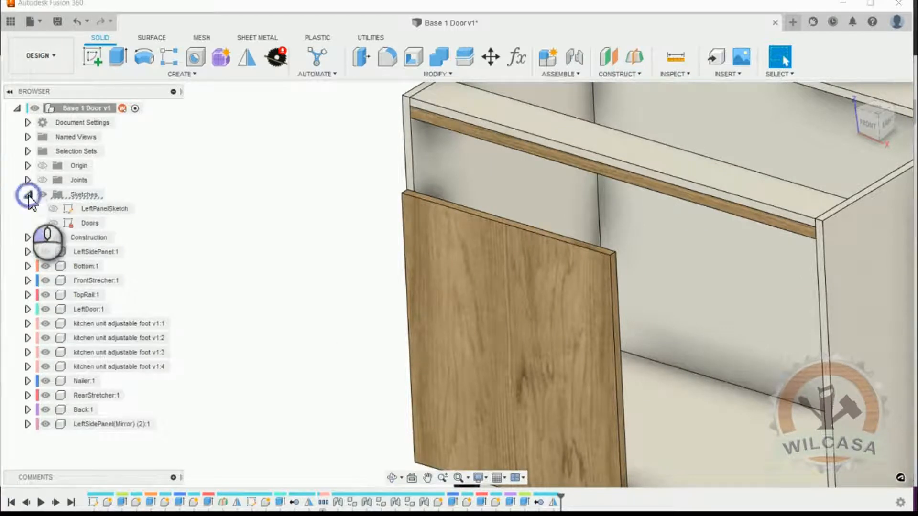
click(91, 209)
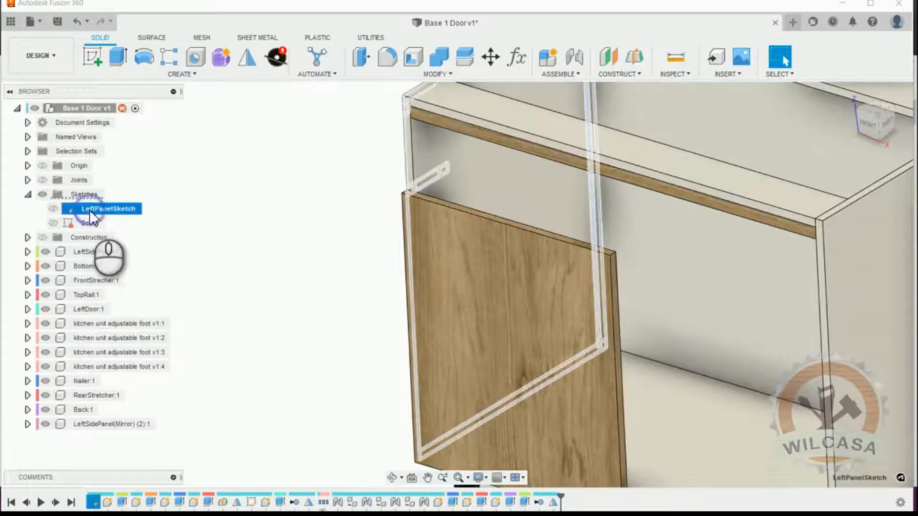
right_click(89, 211)
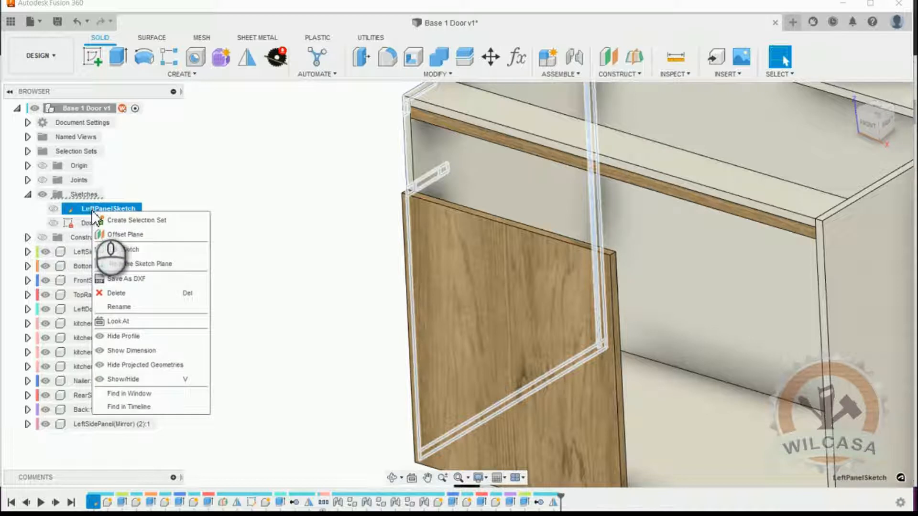
click(110, 247)
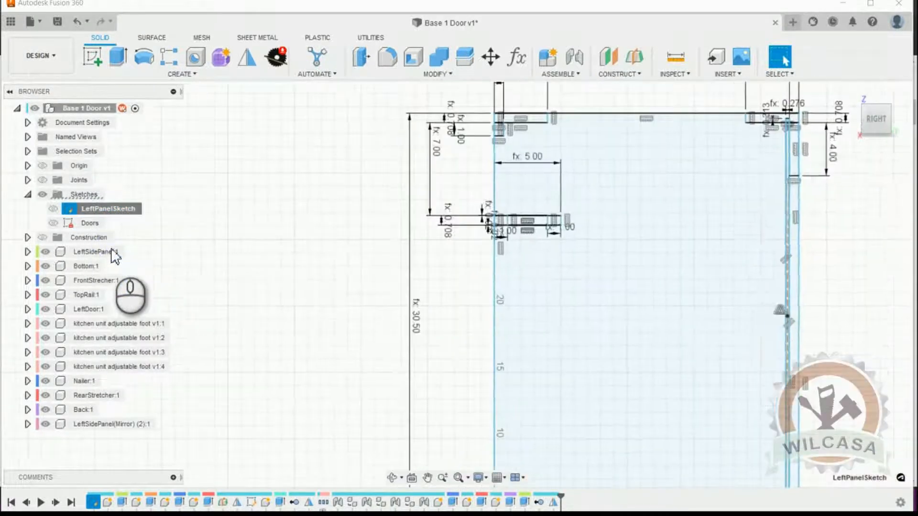
- Delete the 5.00 width dimension above the drawer divider rectangle in the side panel sketch
scroll(524, 245, down, 5)
scroll(416, 199, up, 5)
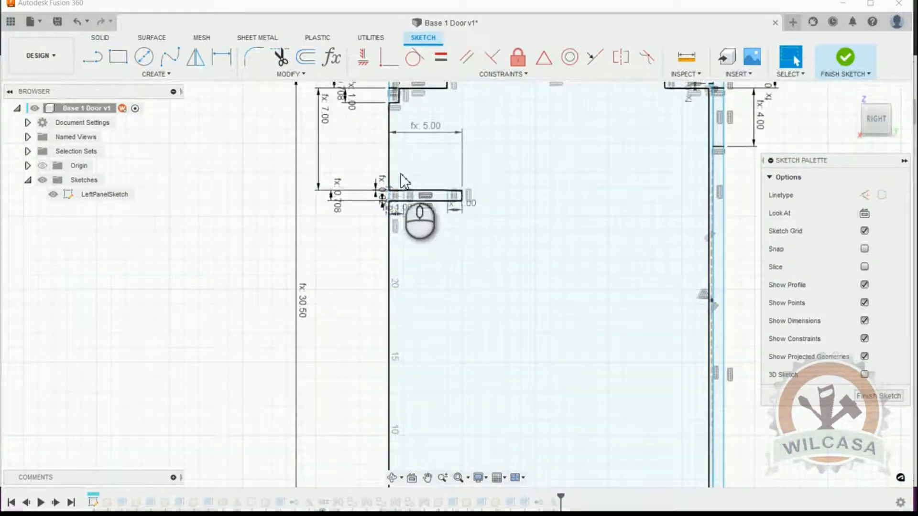
scroll(455, 240, down, 1)
scroll(458, 246, down, 1)
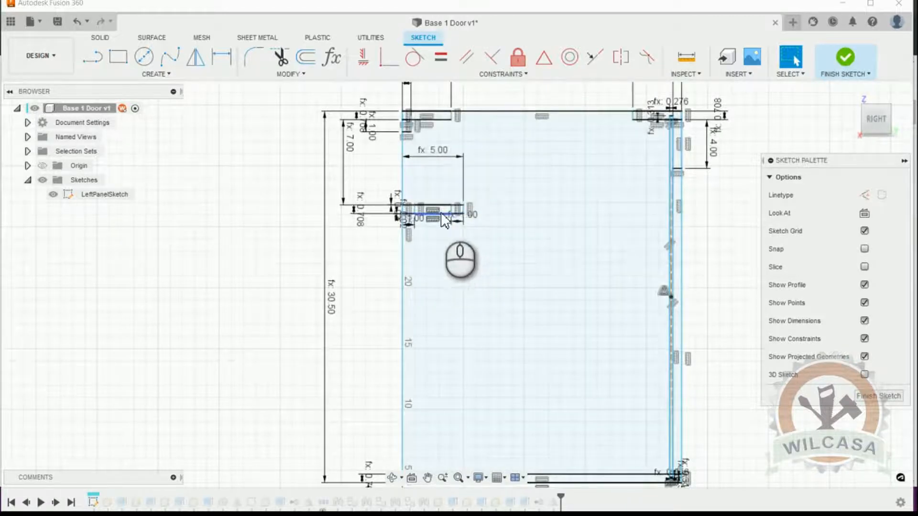
scroll(445, 221, up, 3)
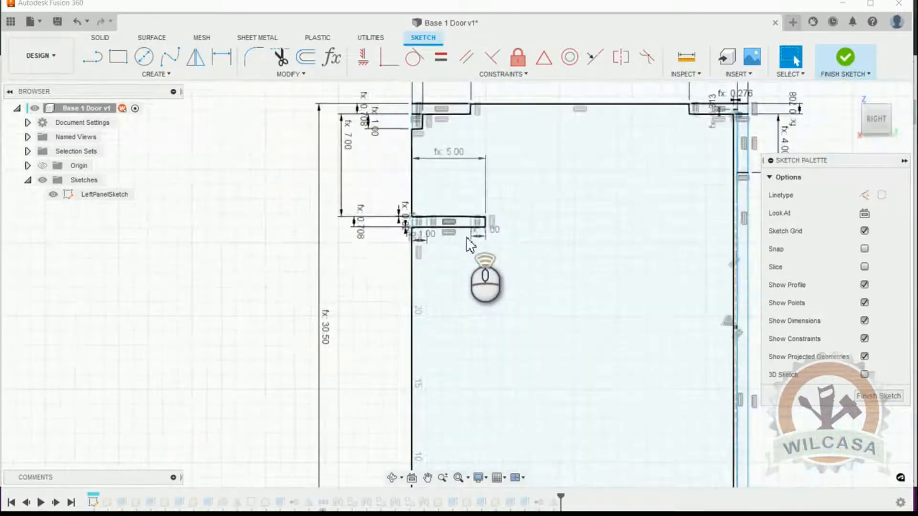
scroll(545, 227, down, 2)
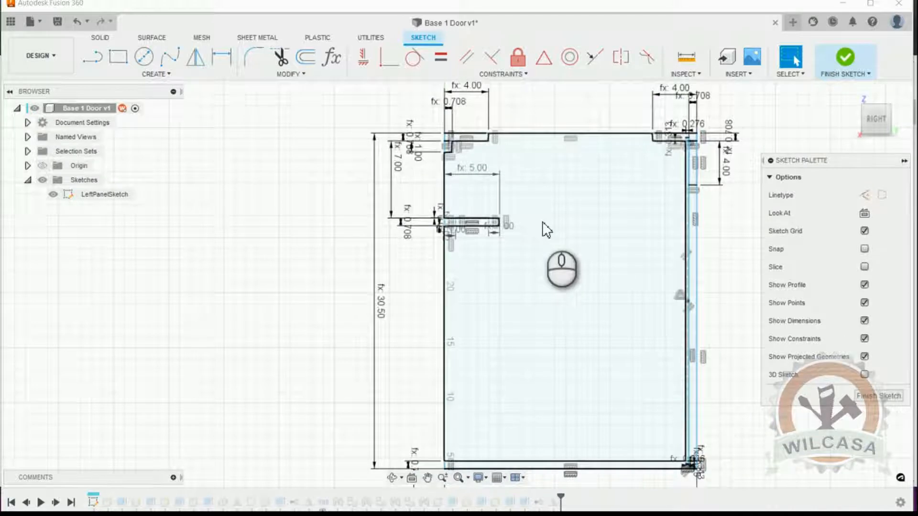
scroll(505, 196, up, 2)
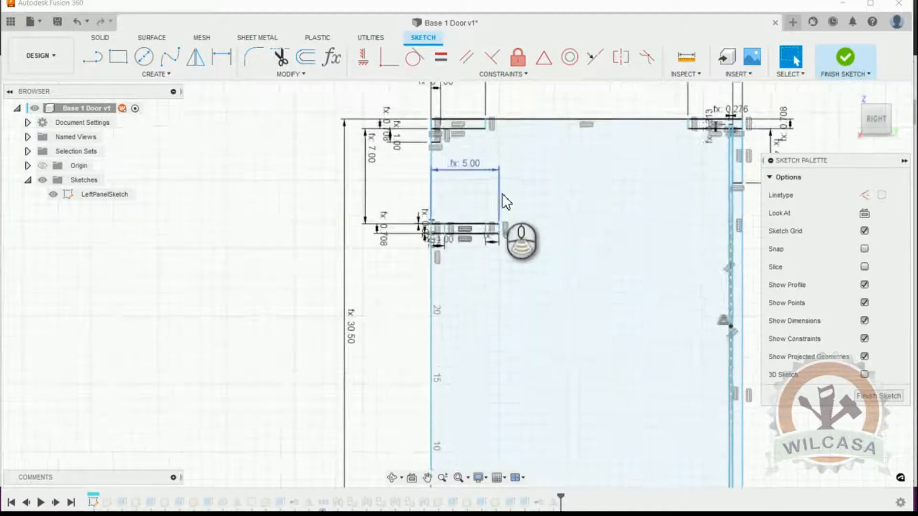
scroll(556, 248, up, 2)
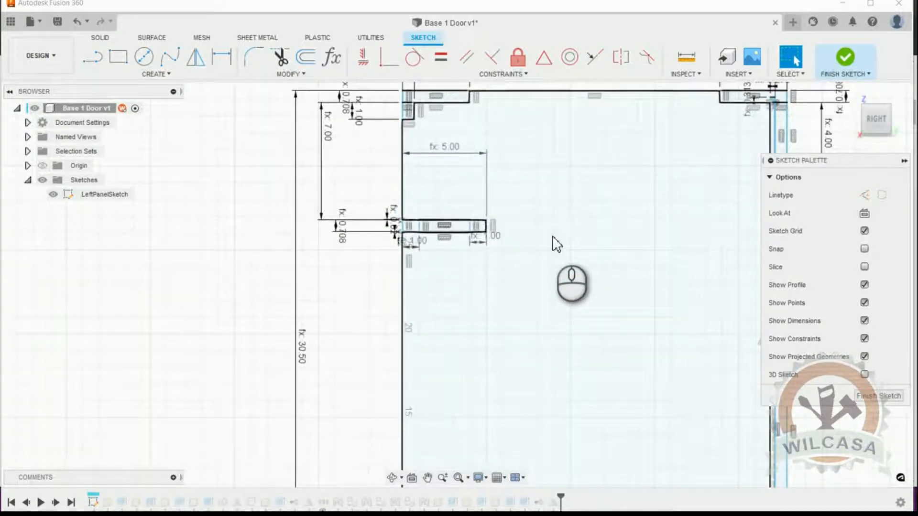
scroll(551, 234, up, 1)
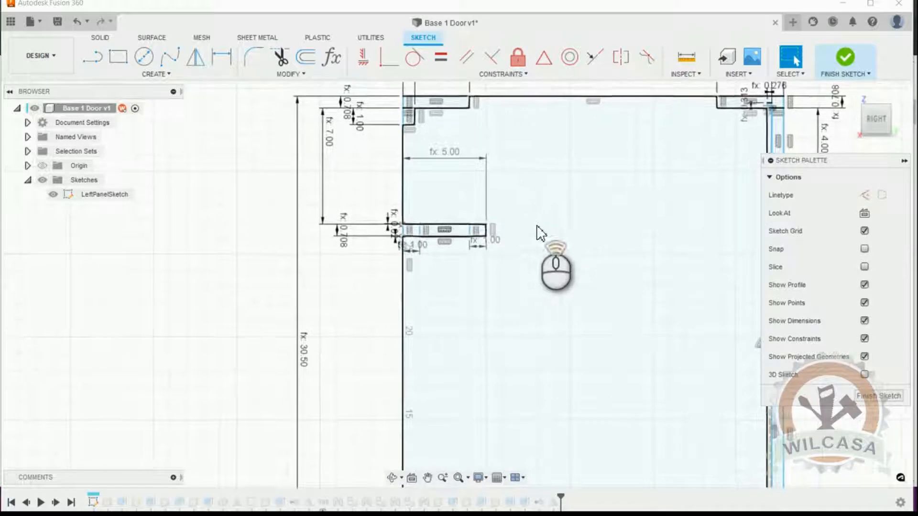
click(447, 154)
right_click(447, 153)
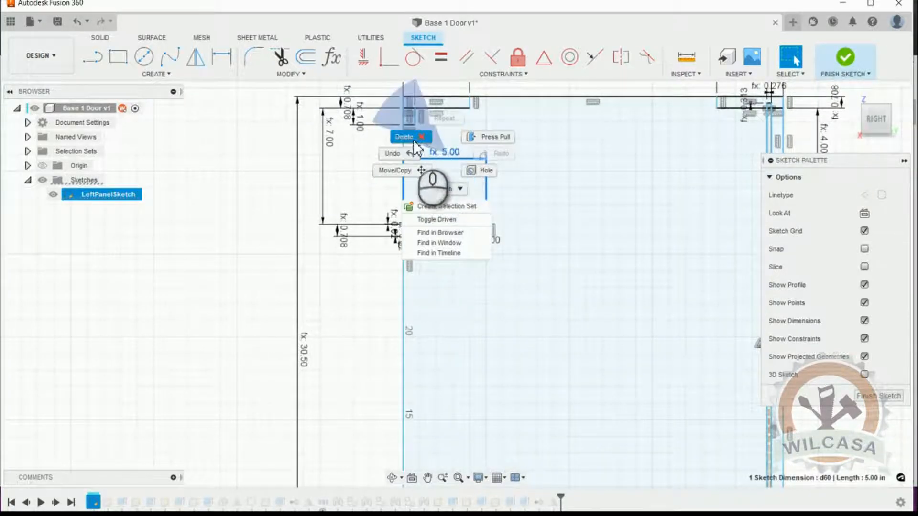
click(452, 176)
- Delete the drawer divider rectangle with its inner lines and dimensions from the side panel sketch, and finish the sketch
mouse_move(361, 184)
mouse_down()
mouse_move(400, 229)
mouse_move(520, 276)
mouse_up()
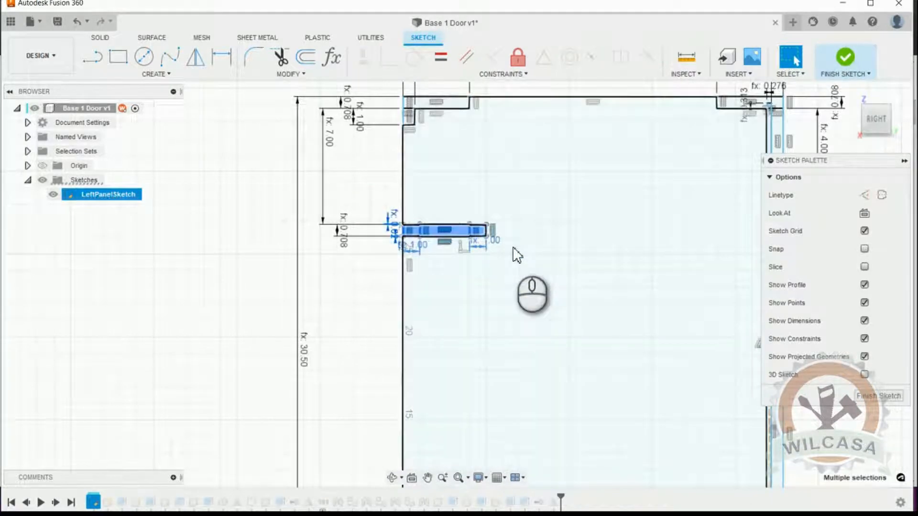
right_click(463, 229)
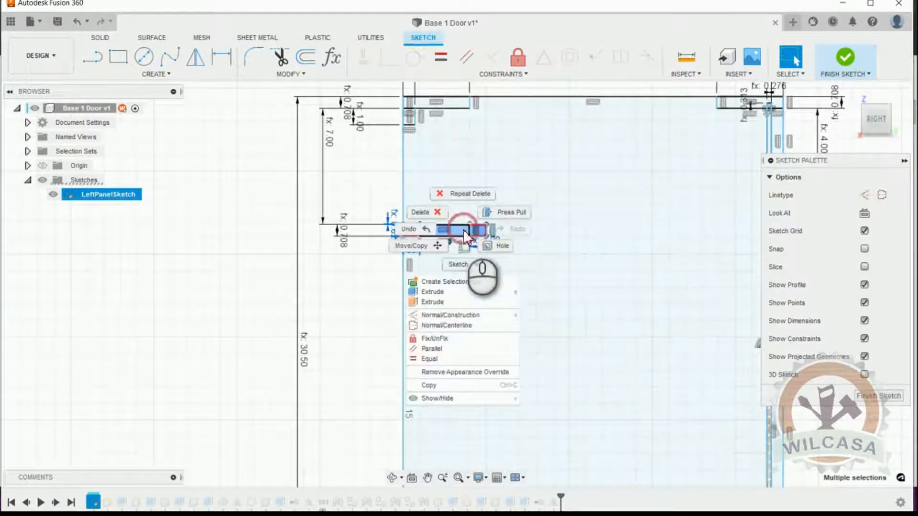
click(421, 212)
scroll(492, 292, down, 2)
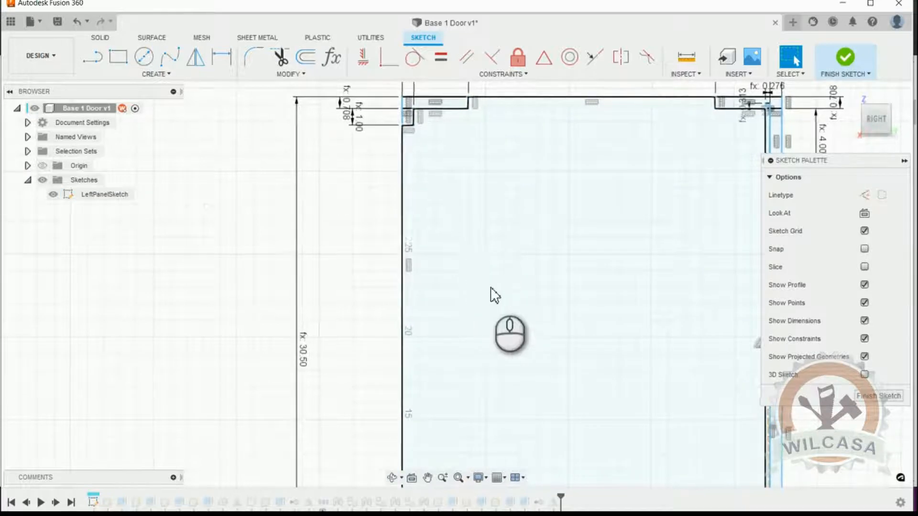
scroll(493, 289, down, 3)
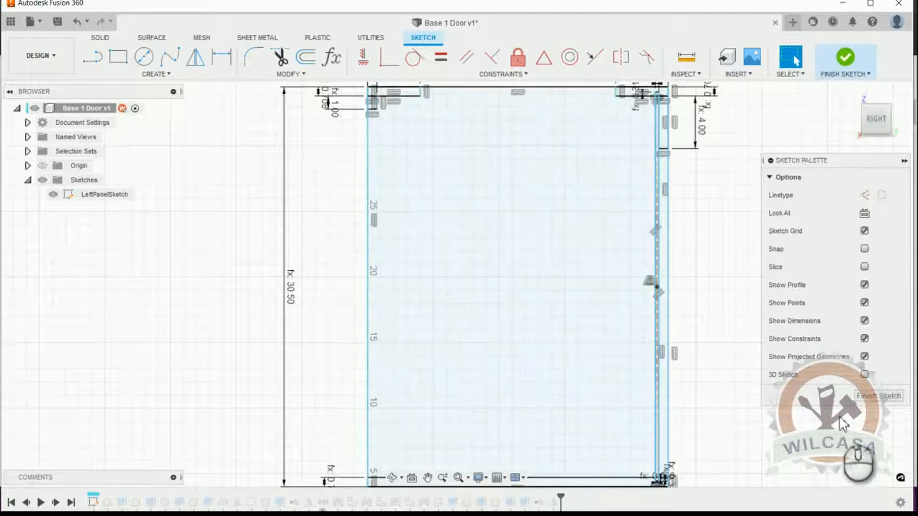
click(876, 397)
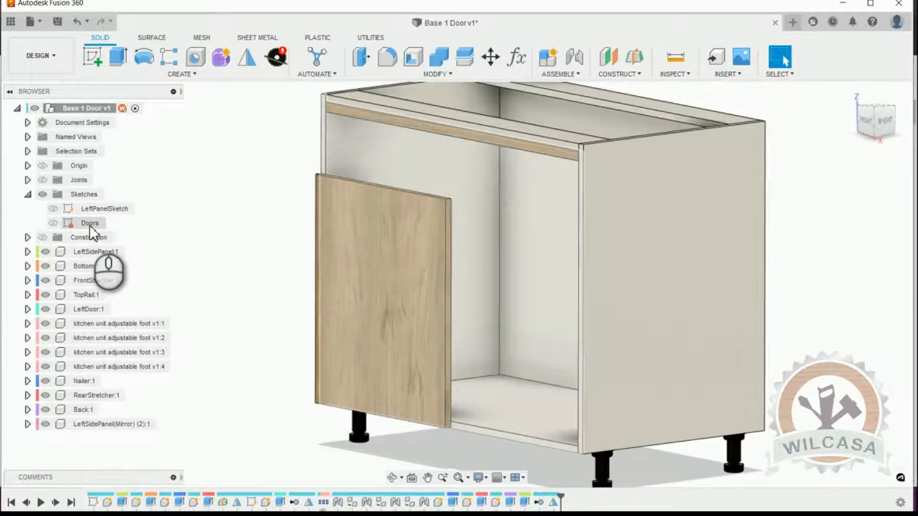
- Open the Doors sketch for editing and examine the lines and dimensions separating the drawer front from the doors
click(90, 224)
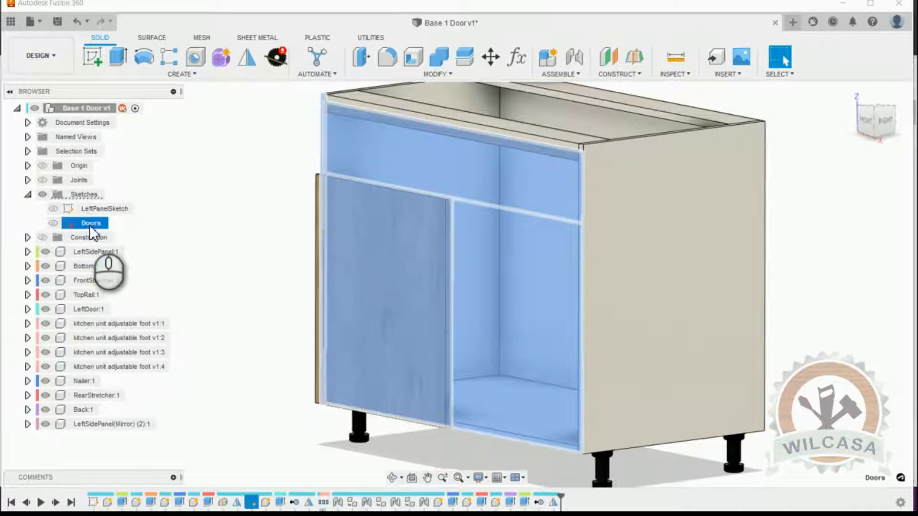
right_click(92, 233)
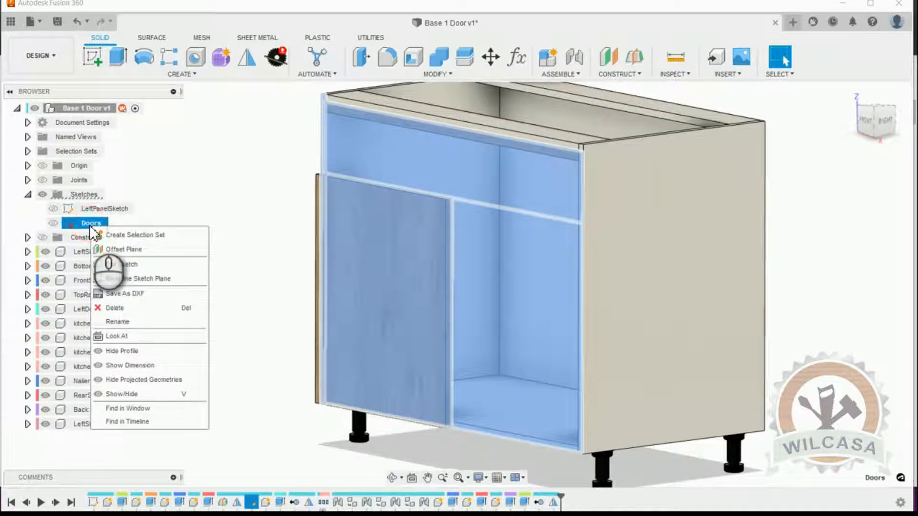
click(111, 266)
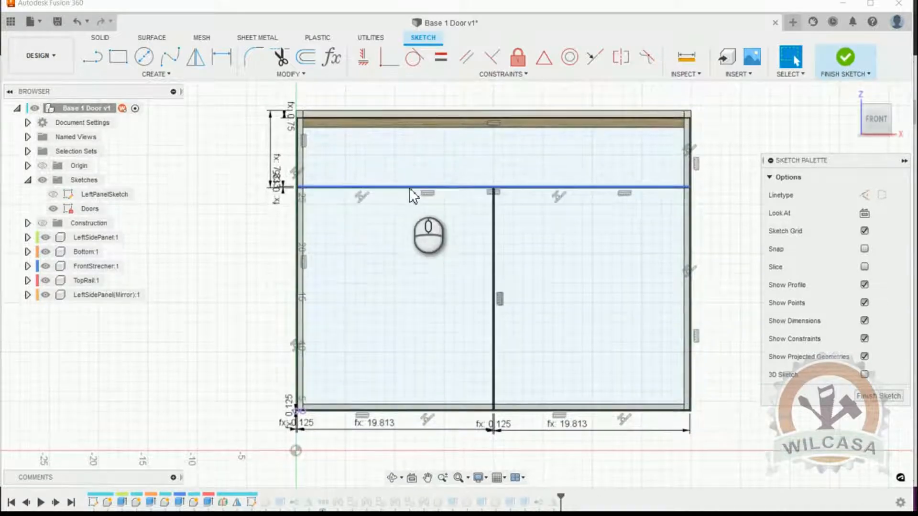
scroll(321, 117, up, 5)
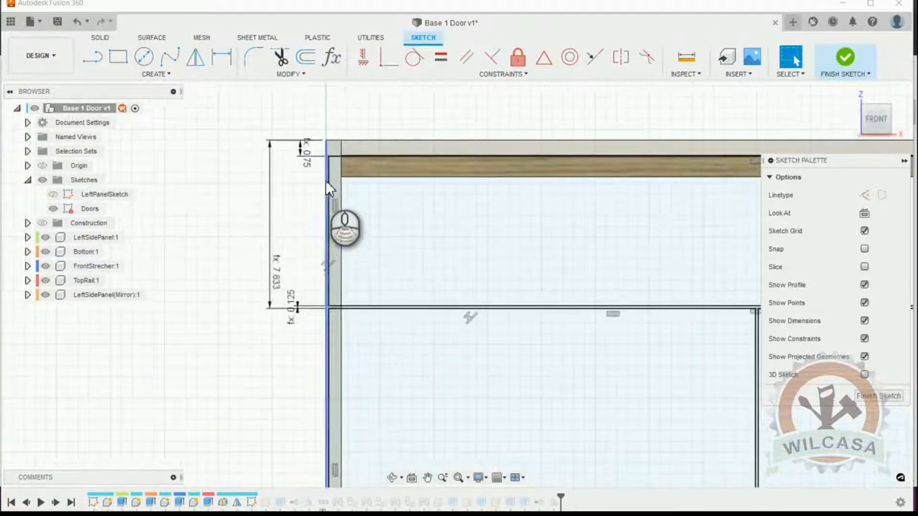
scroll(298, 267, down, 3)
scroll(375, 297, up, 2)
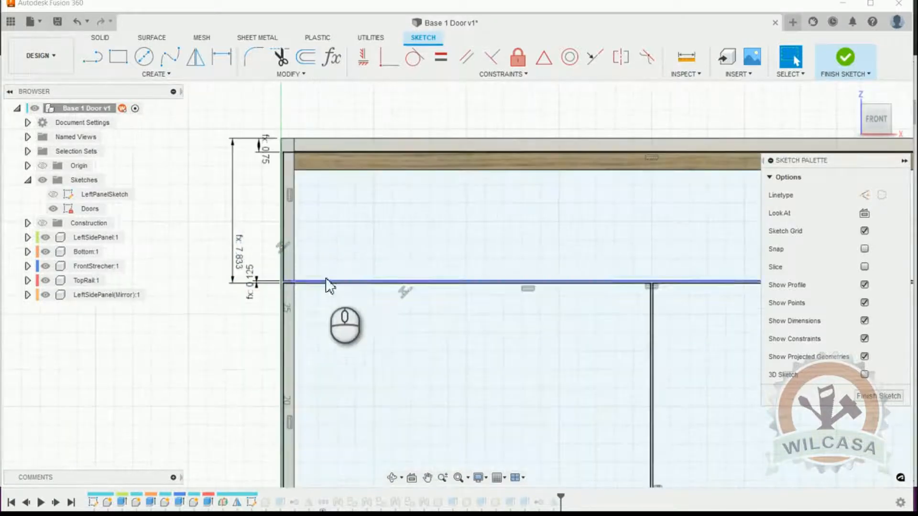
- Delete the left vertical line of the drawer front rectangle in the Doors sketch
scroll(284, 223, up, 1)
click(283, 218)
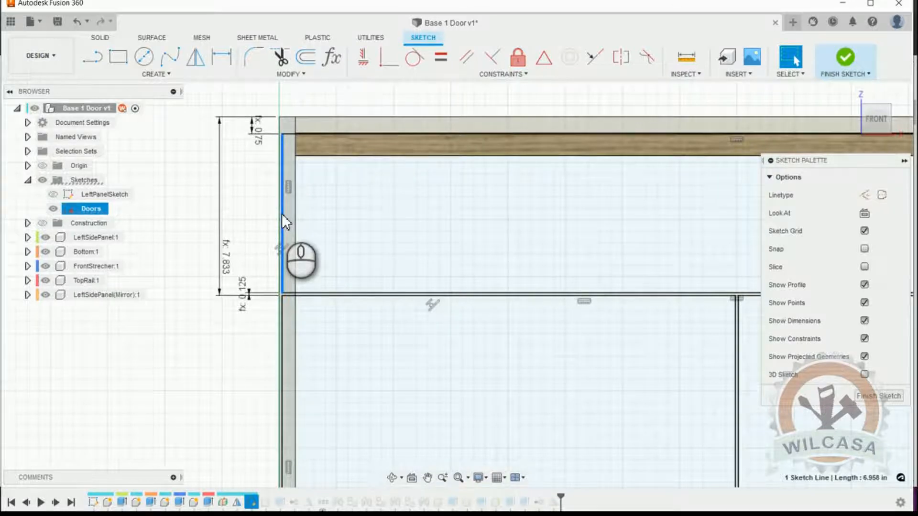
click(283, 214)
right_click(281, 211)
click(257, 199)
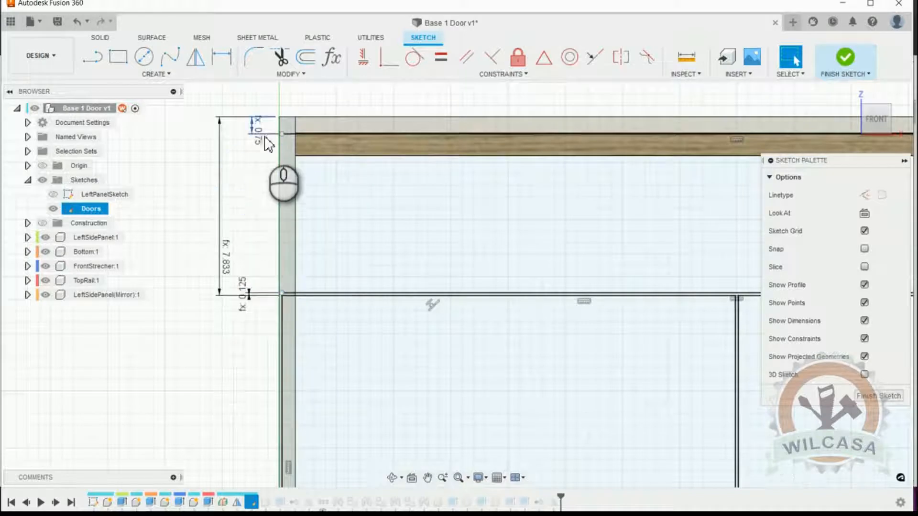
- Delete the 0.75 and 7.833 height dimensions beside the drawer front in the Doors sketch
right_click(268, 136)
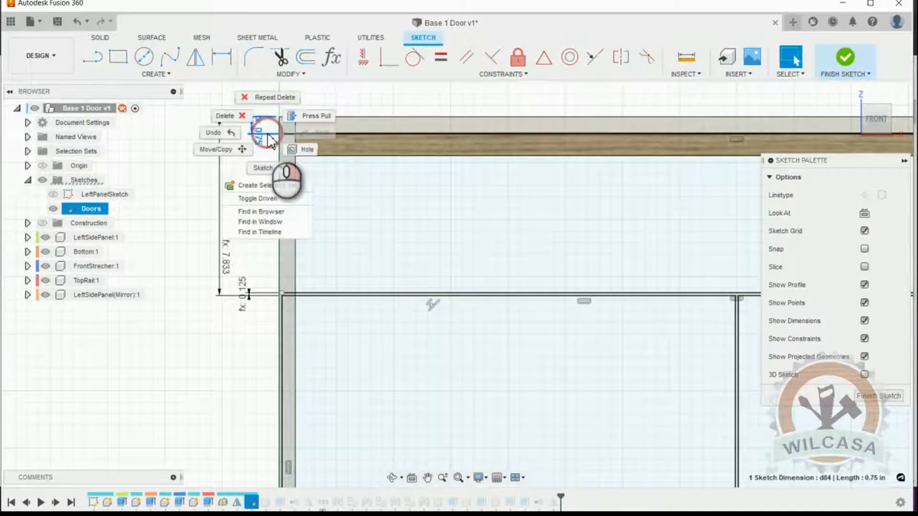
click(243, 115)
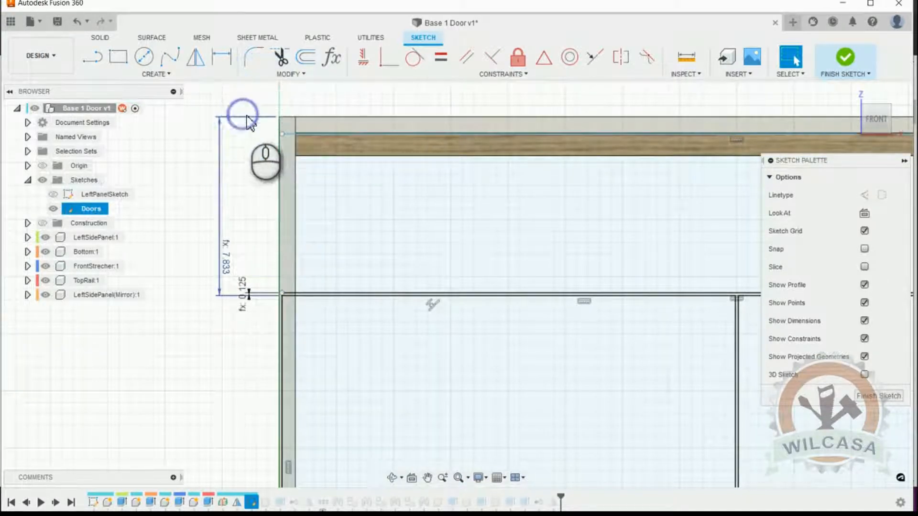
right_click(224, 251)
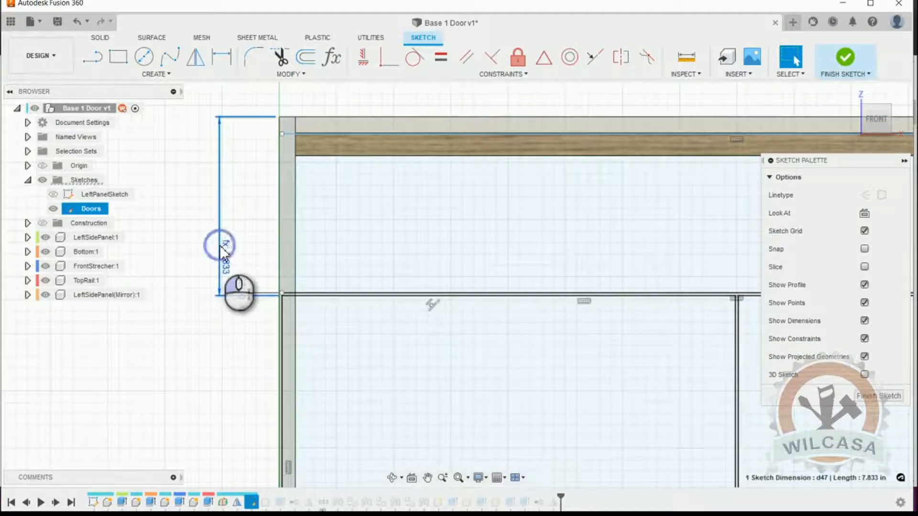
click(181, 228)
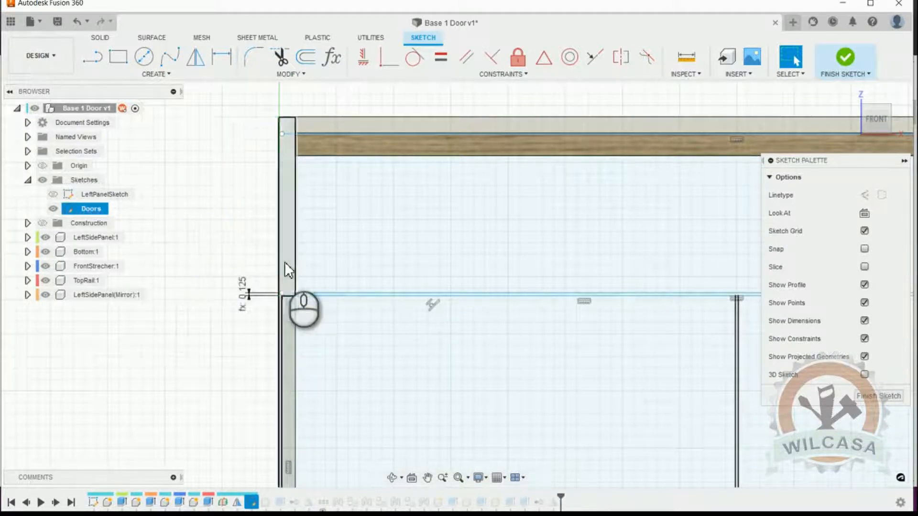
- Delete the bottom horizontal line of the drawer front, just above the doors' top lines
scroll(313, 317, up, 1)
scroll(277, 300, down, 2)
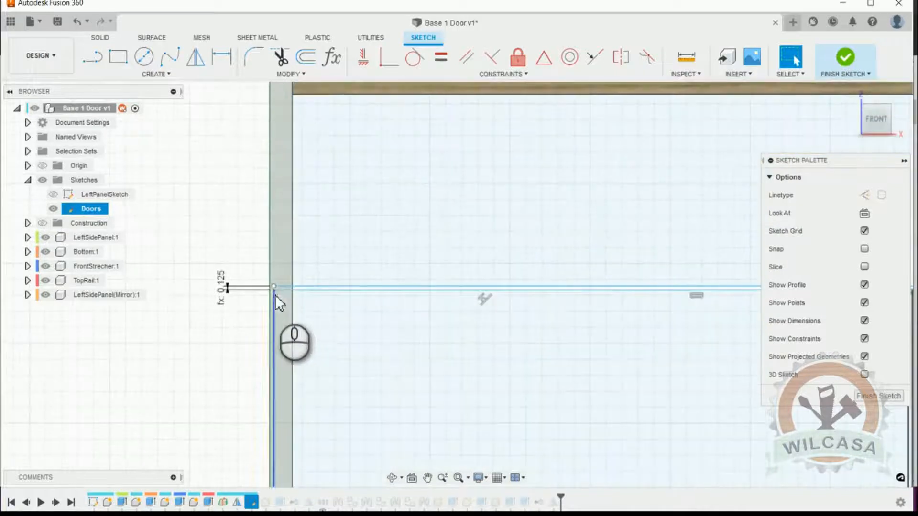
scroll(263, 267, up, 3)
scroll(371, 297, down, 3)
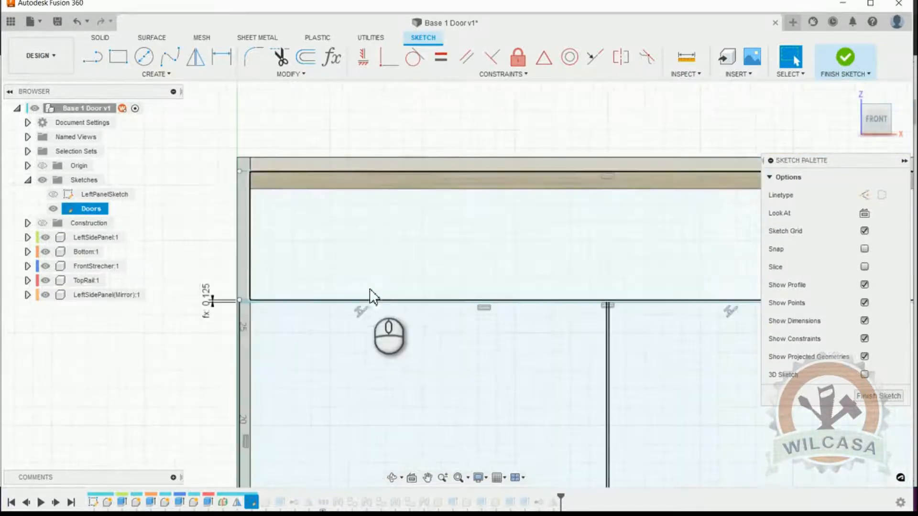
scroll(407, 309, down, 3)
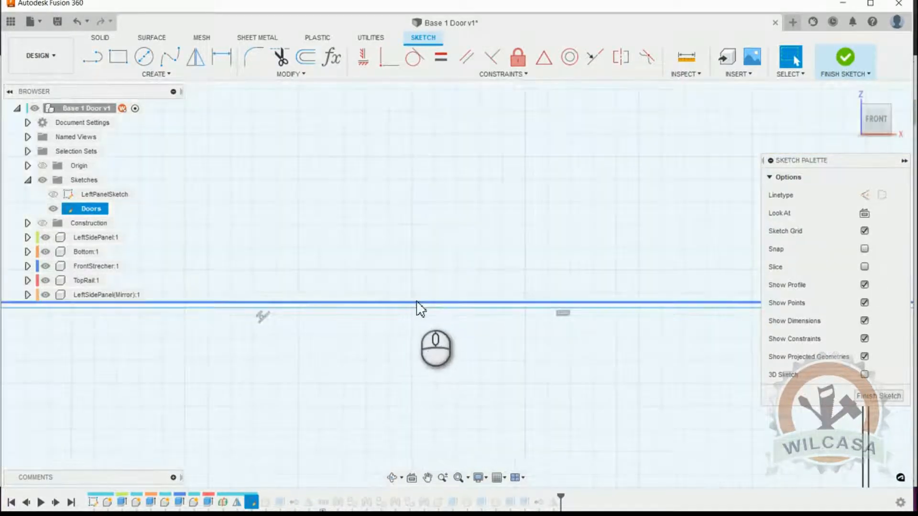
right_click(414, 306)
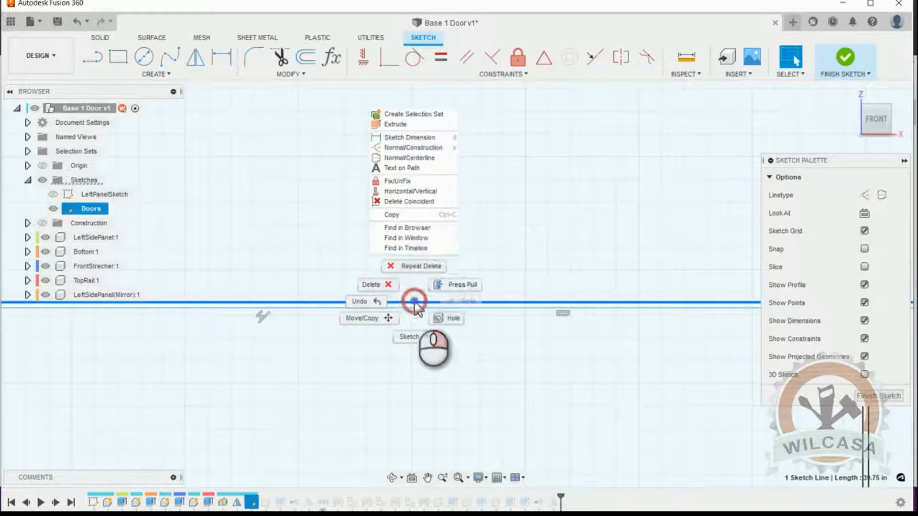
click(391, 282)
- Delete the top line of the right door rectangle in the Doors sketch
scroll(376, 256, up, 4)
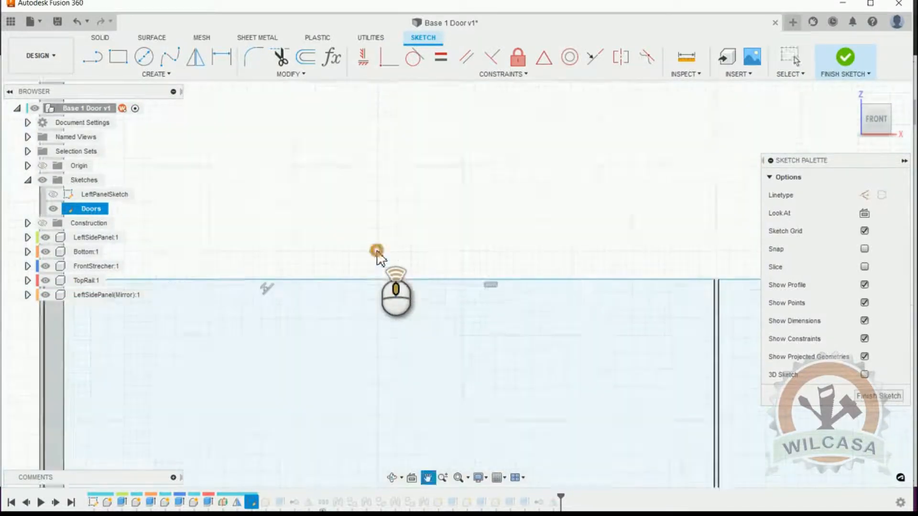
scroll(410, 211, up, 5)
scroll(484, 199, down, 4)
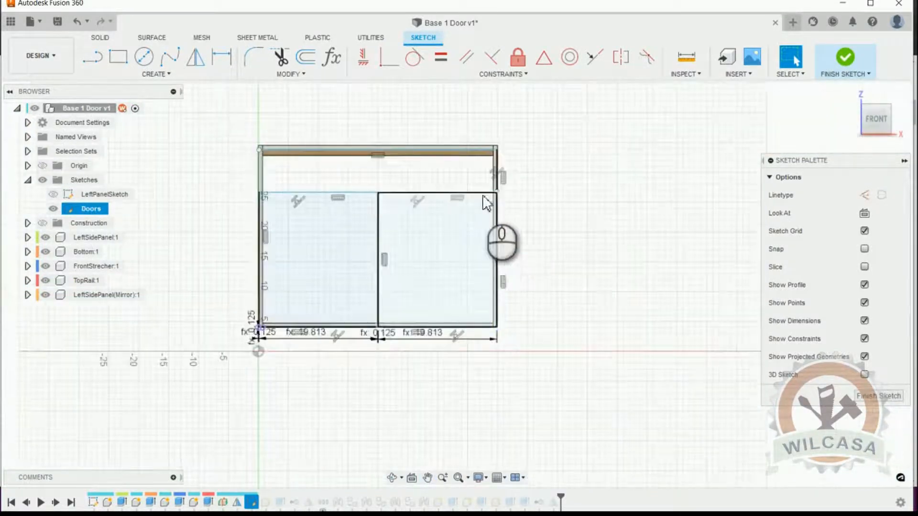
scroll(485, 194, down, 2)
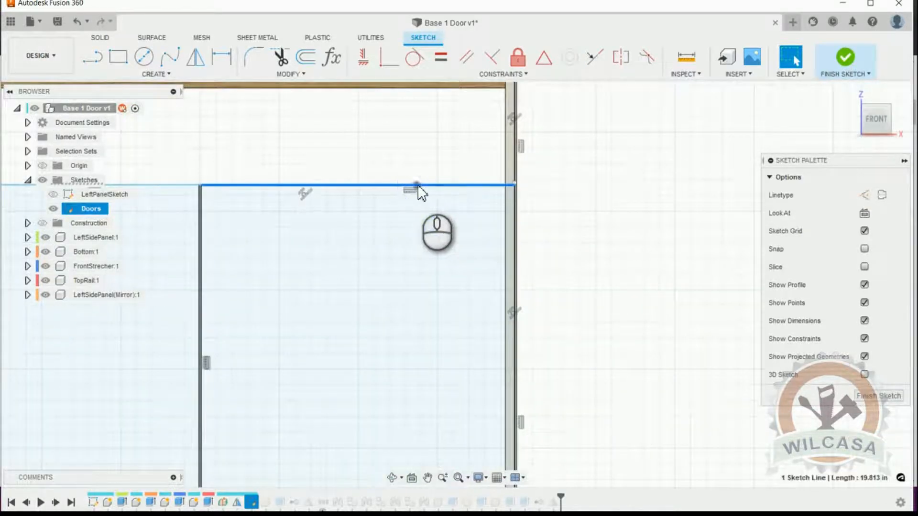
right_click(421, 193)
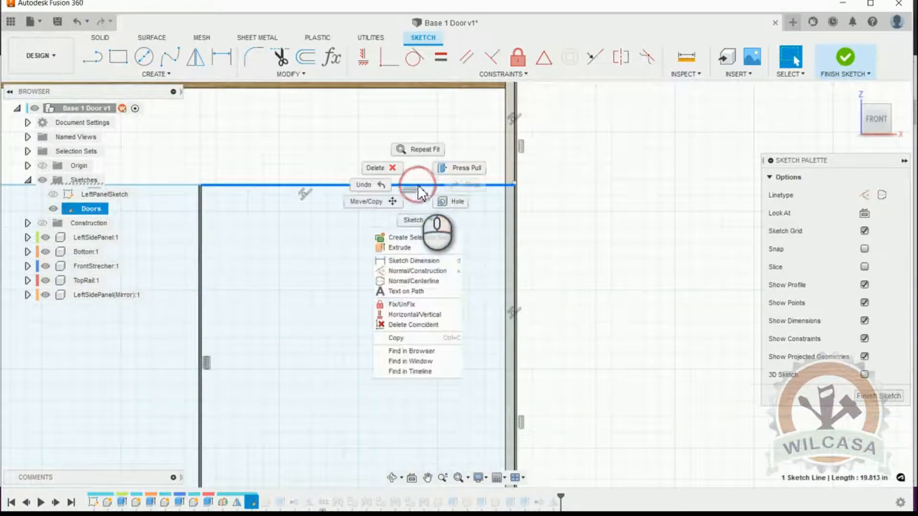
click(398, 168)
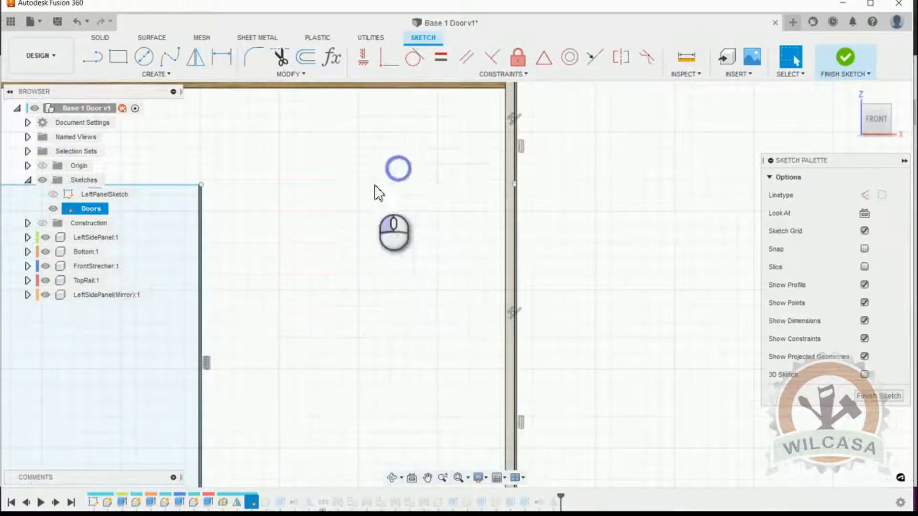
- Delete both vertical side lines of the right door rectangle, keeping the left door's outline
click(199, 225)
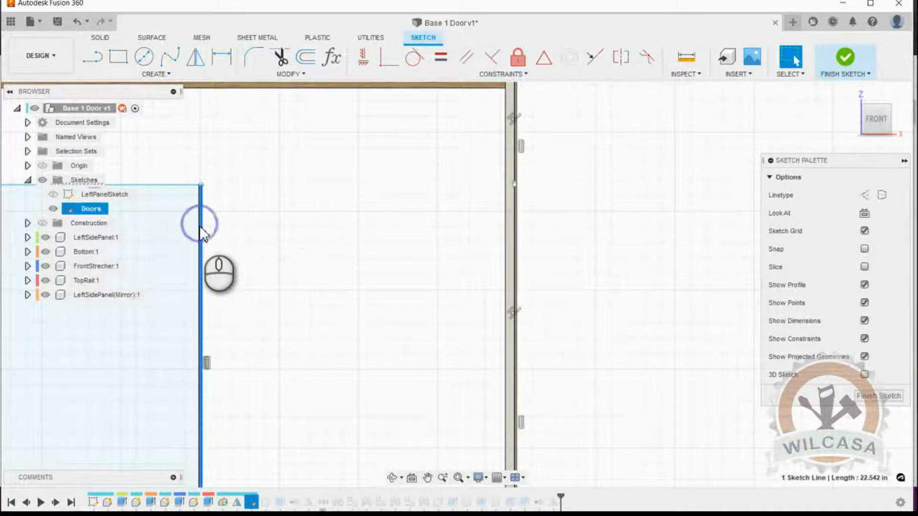
right_click(199, 226)
click(178, 210)
scroll(406, 309, up, 3)
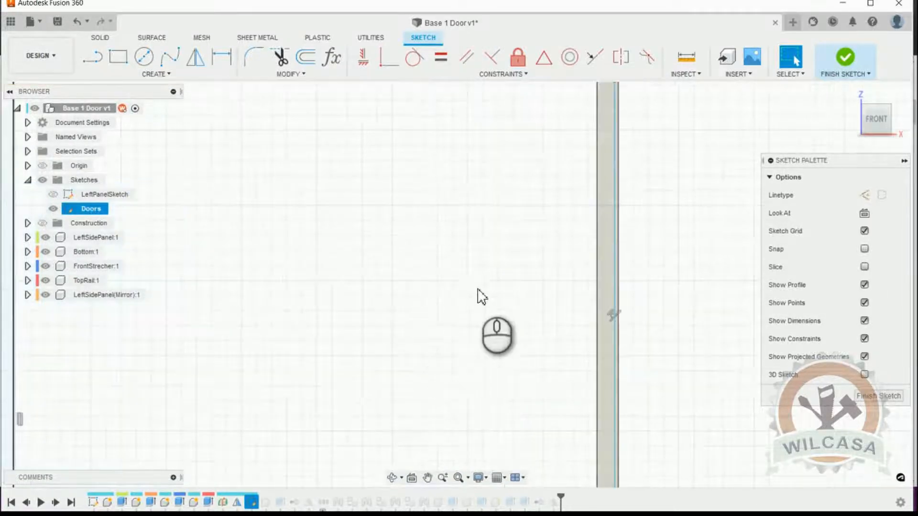
click(581, 262)
right_click(580, 262)
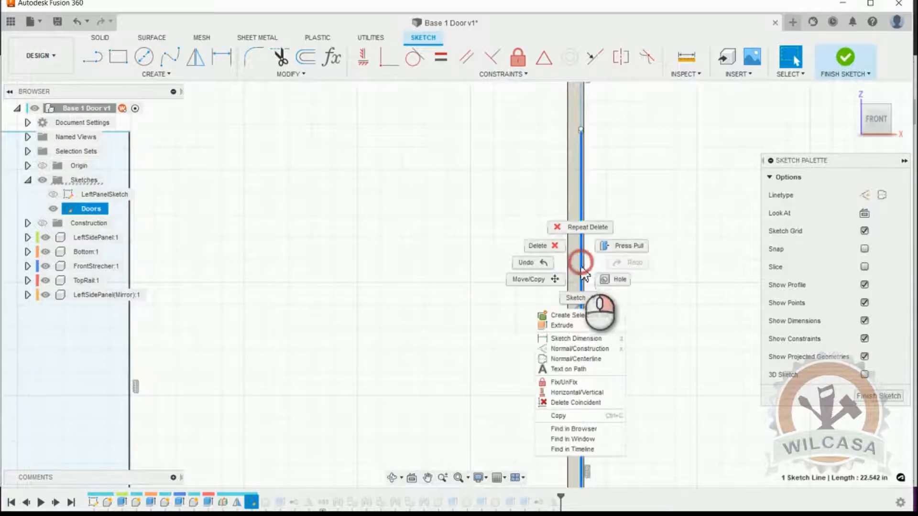
click(550, 247)
- Delete the bottom line of the right door rectangle in the Doors sketch
scroll(535, 246, down, 4)
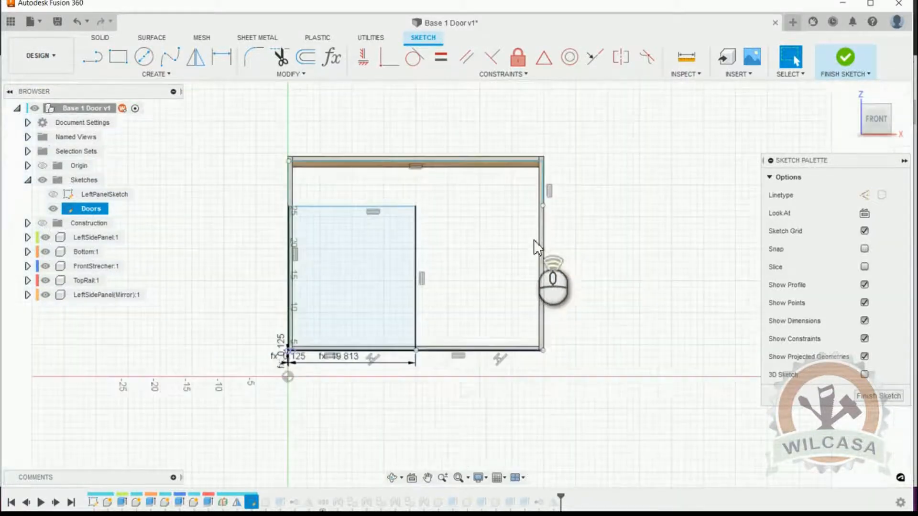
scroll(439, 352, up, 5)
click(430, 346)
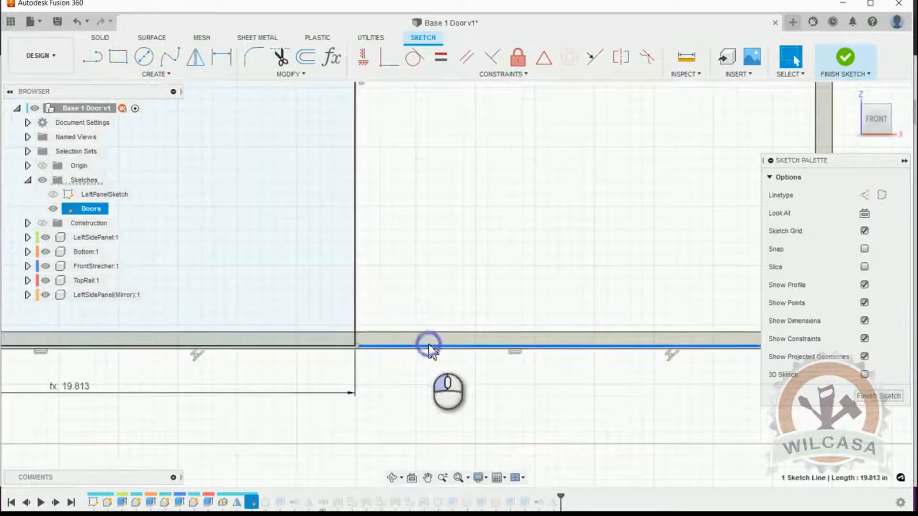
right_click(429, 345)
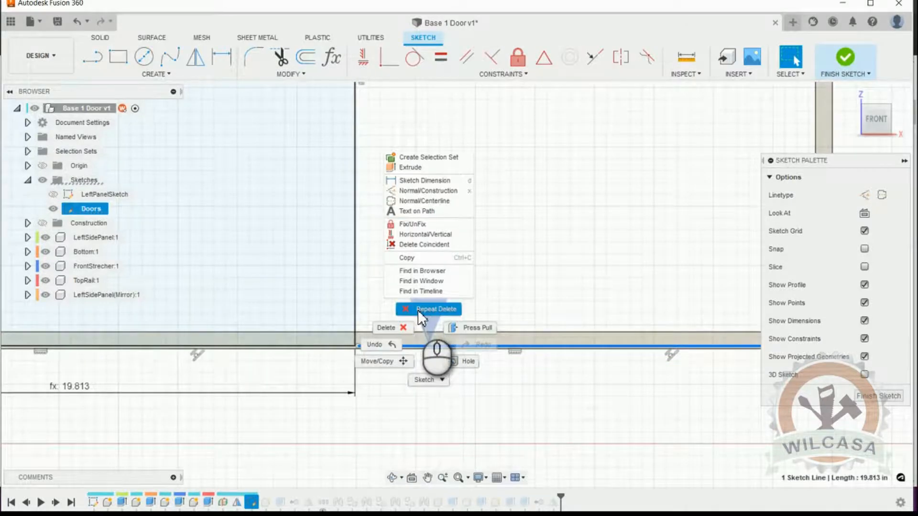
click(406, 323)
- Delete the remaining top and right vertical lines of the drawer front rectangle
scroll(530, 322, down, 3)
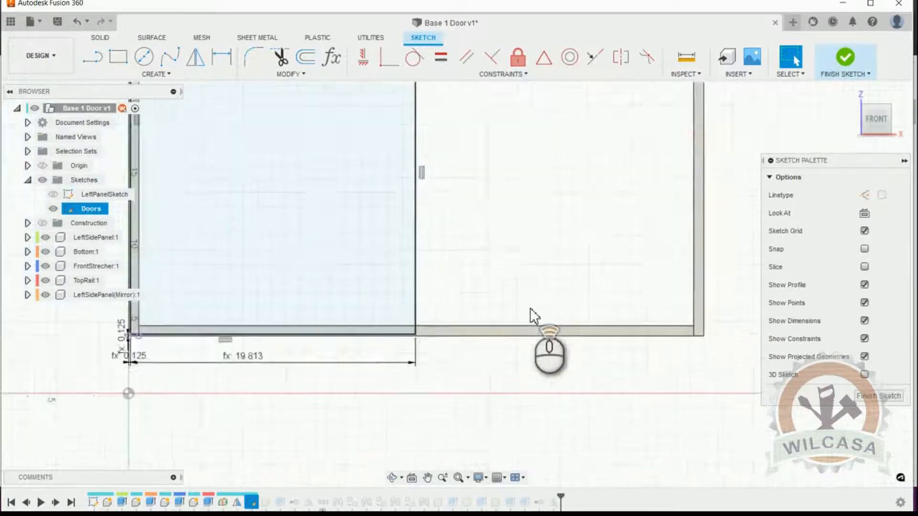
scroll(534, 316, down, 2)
scroll(511, 209, up, 1)
scroll(619, 134, up, 4)
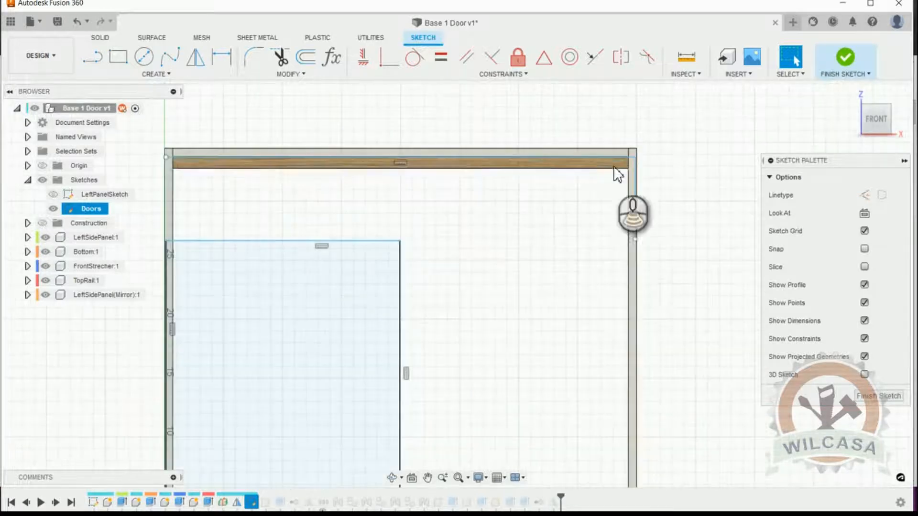
click(610, 155)
right_click(610, 155)
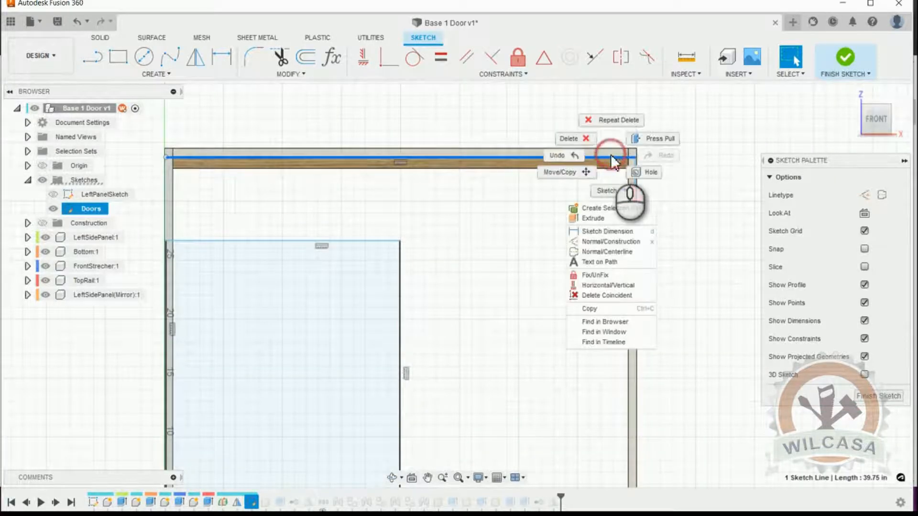
click(586, 139)
click(636, 192)
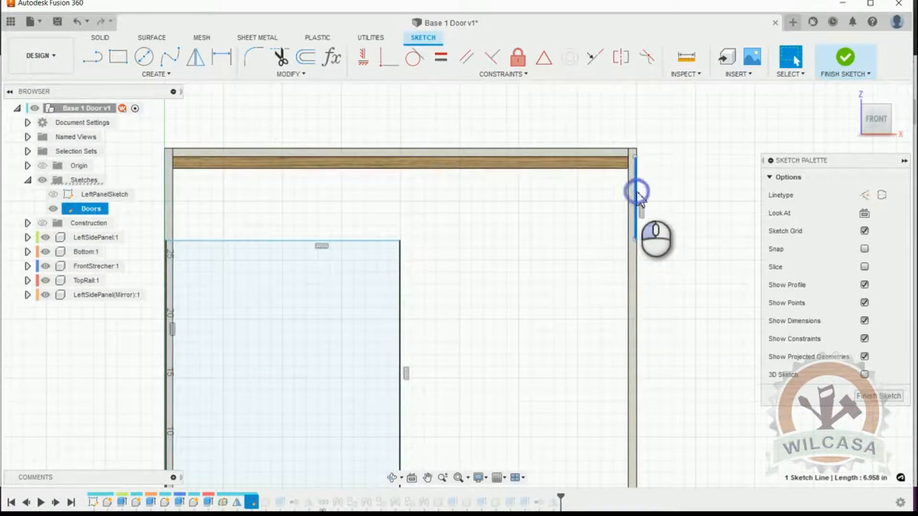
right_click(637, 194)
click(619, 177)
- Dimension the remaining door's top line from the side panel's top edge, driving the distance with the user parameter that gives 0.75 in
scroll(707, 218, down, 2)
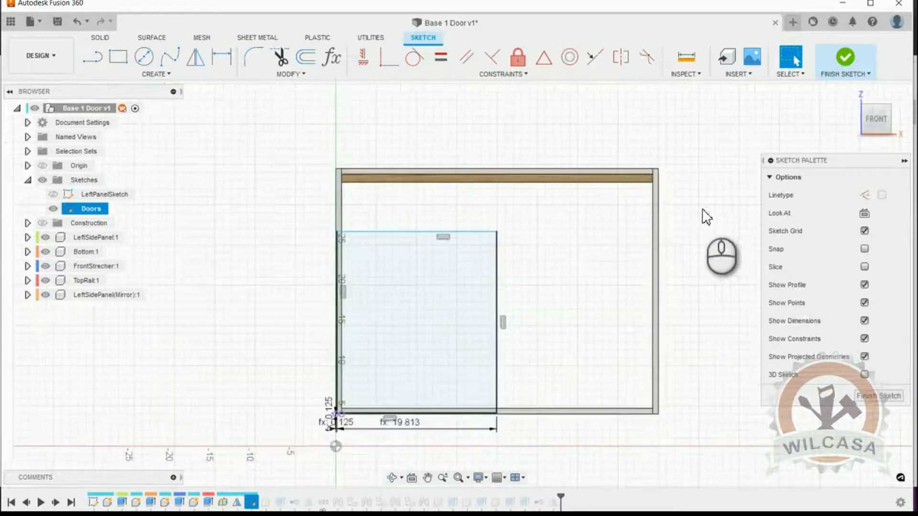
scroll(558, 337, down, 1)
scroll(390, 382, up, 5)
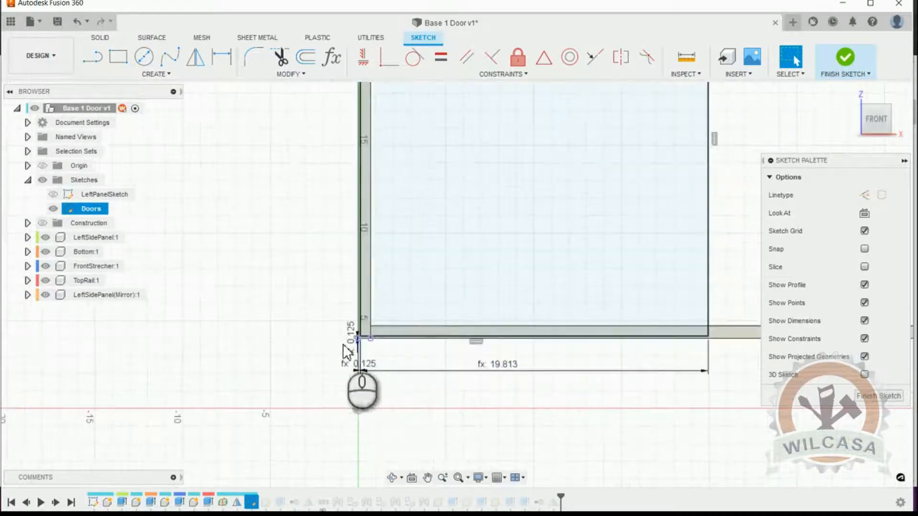
scroll(376, 375, up, 3)
scroll(354, 352, down, 4)
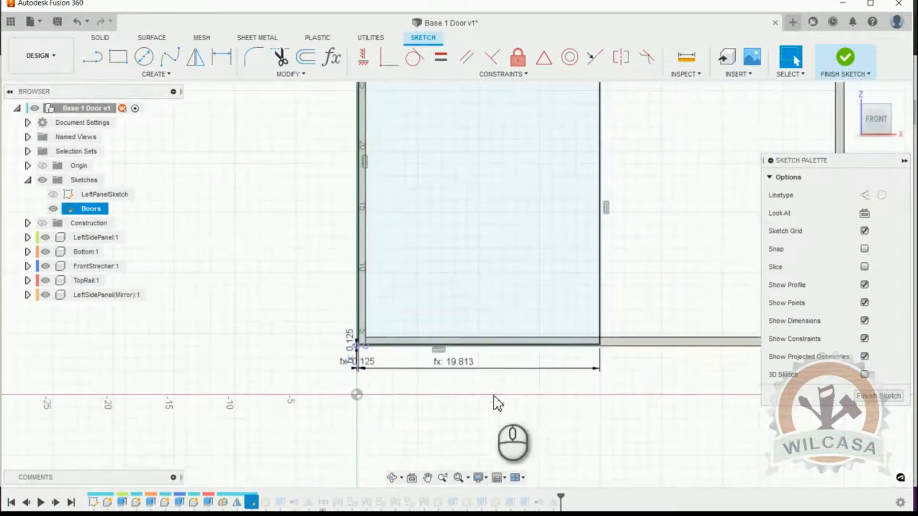
scroll(498, 403, down, 3)
scroll(420, 200, up, 6)
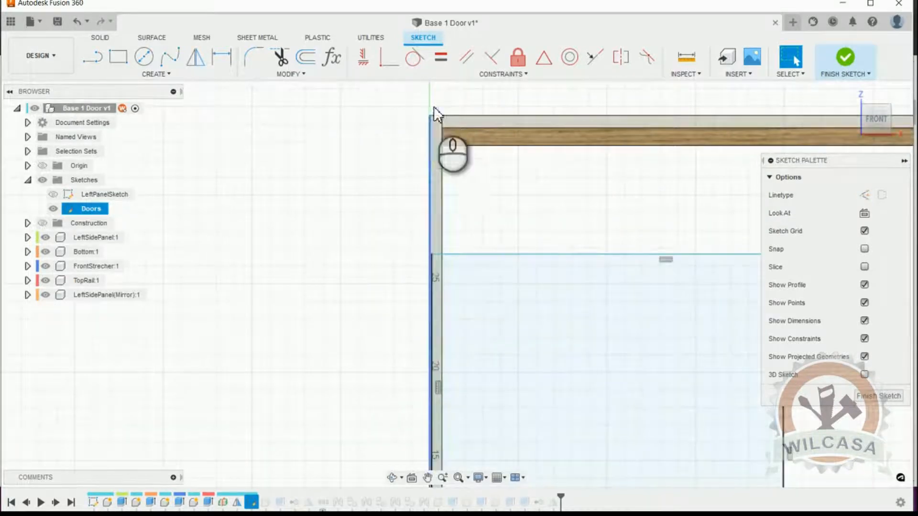
click(221, 56)
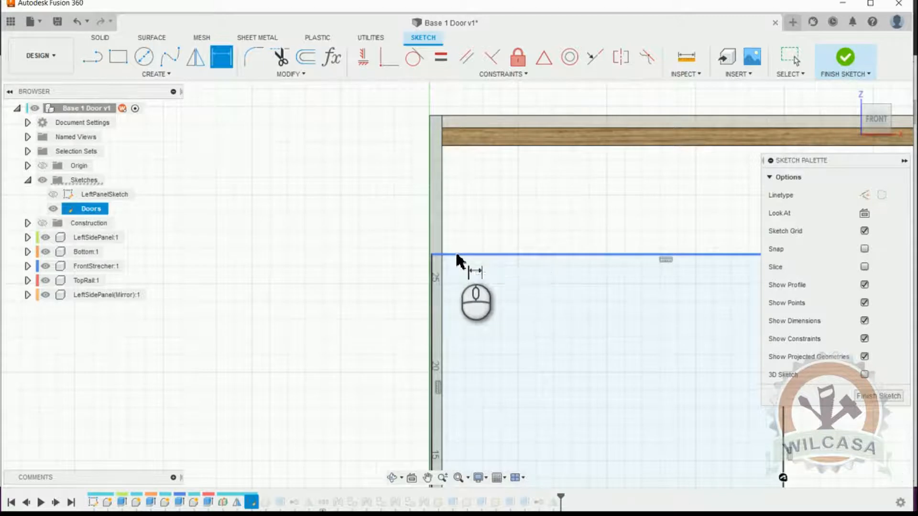
click(436, 114)
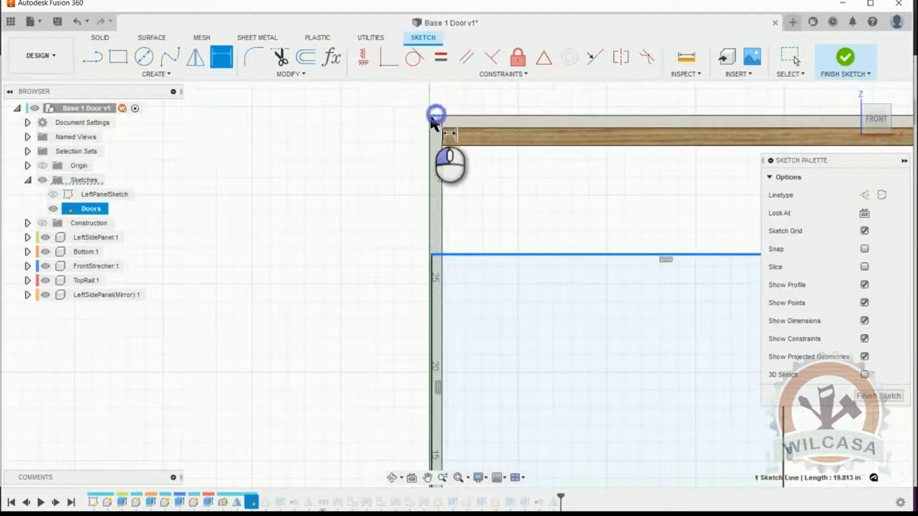
click(393, 139)
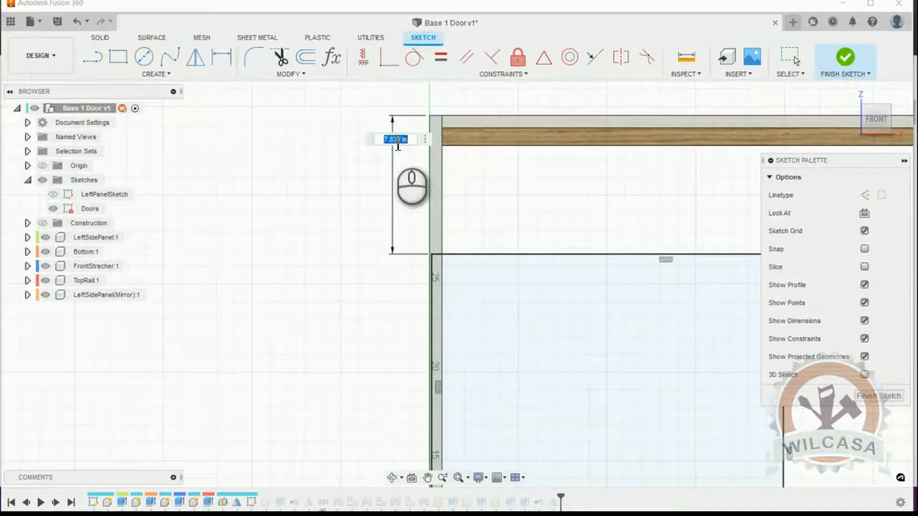
text(up)
text(B)
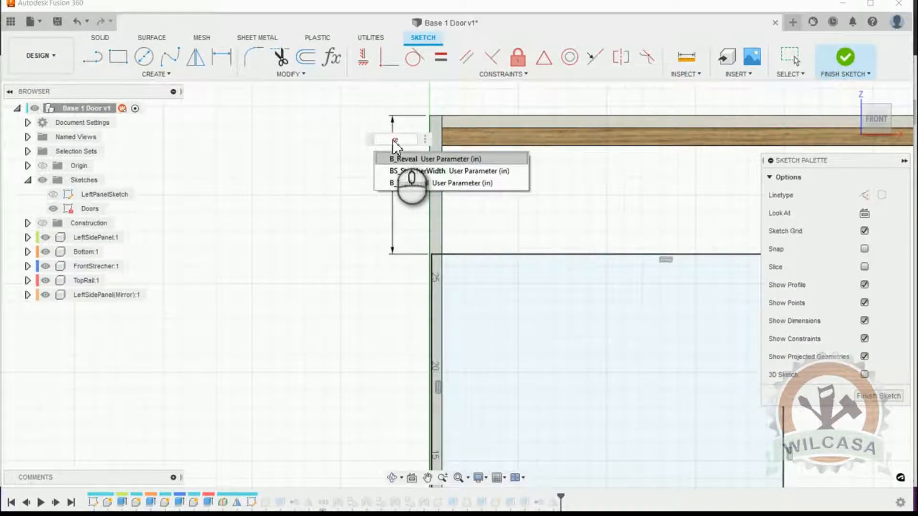
key(Down)
key(Down)
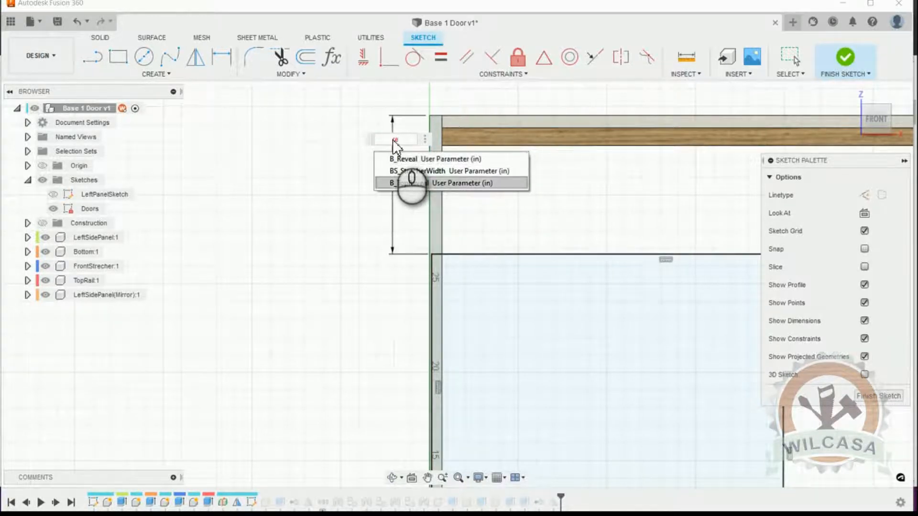
key(Return)
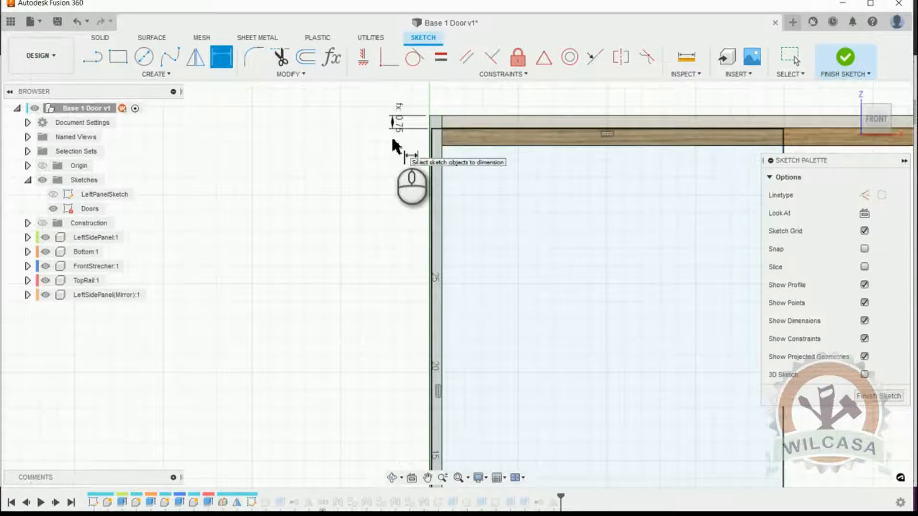
- Set the remaining door's width dimension to the expression BS_Width - ( B_Reveal * 2 ) so it spans the cabinet front
scroll(411, 122, down, 3)
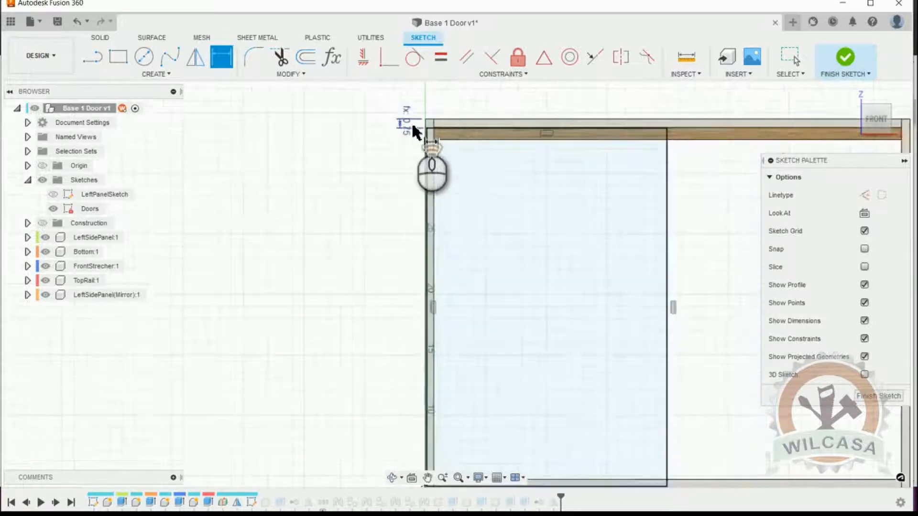
scroll(414, 129, down, 3)
scroll(421, 129, up, 2)
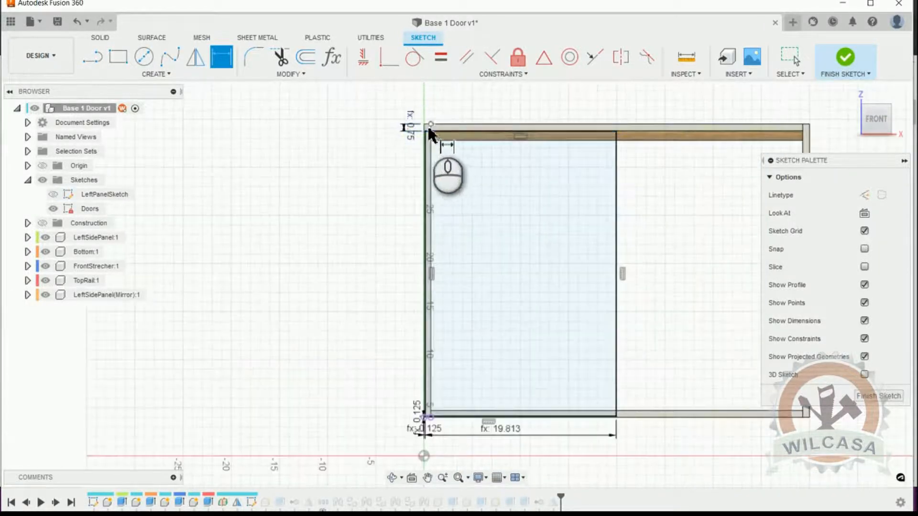
scroll(530, 452, down, 2)
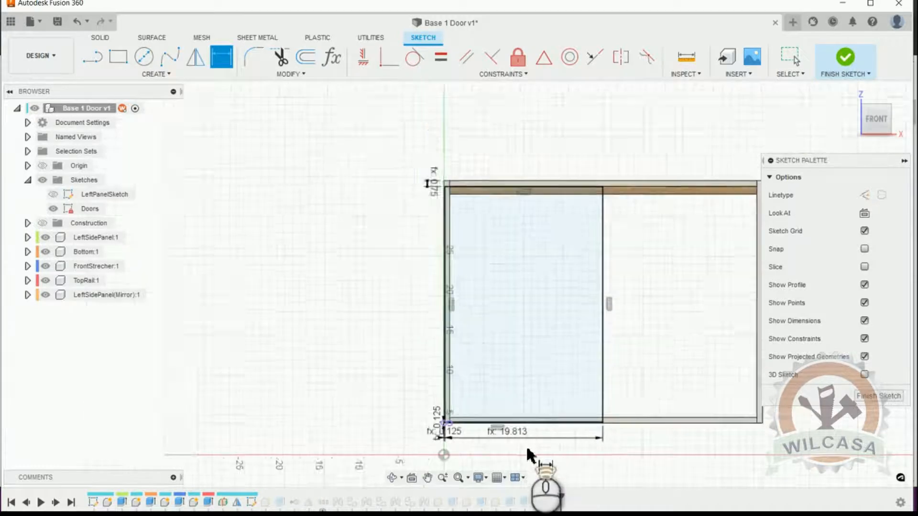
scroll(533, 455, up, 2)
scroll(437, 421, up, 2)
scroll(580, 453, down, 5)
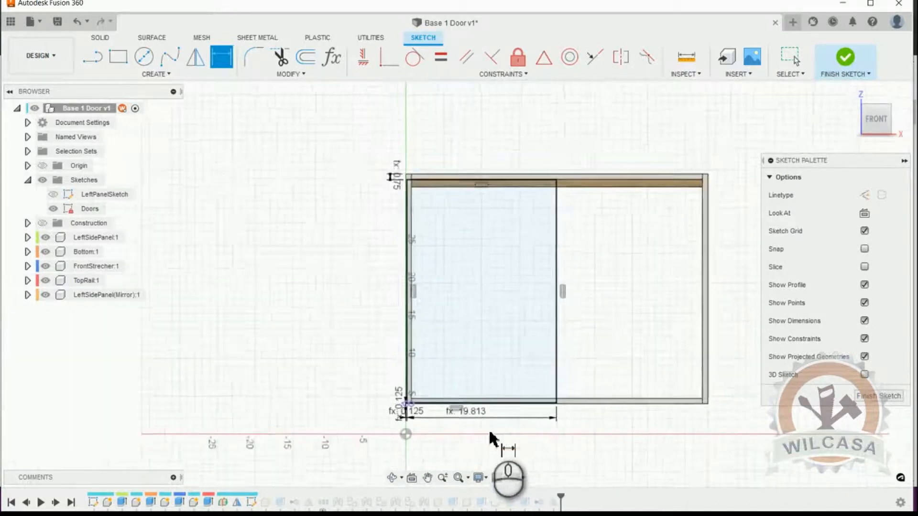
scroll(489, 429, up, 3)
double_click(454, 404)
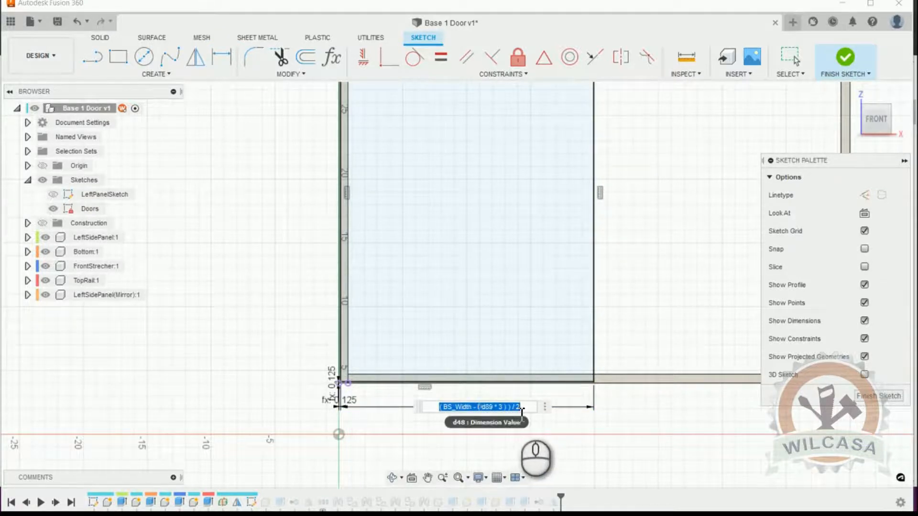
click(439, 407)
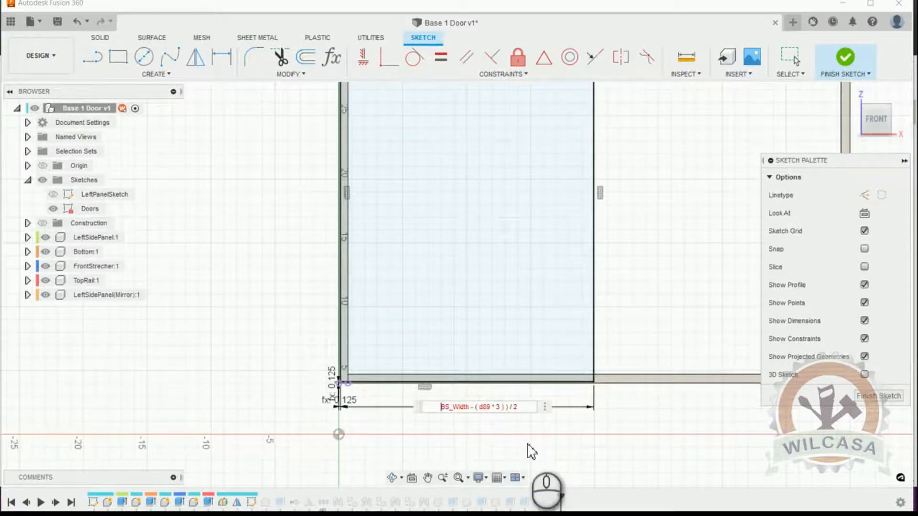
text(BS_)
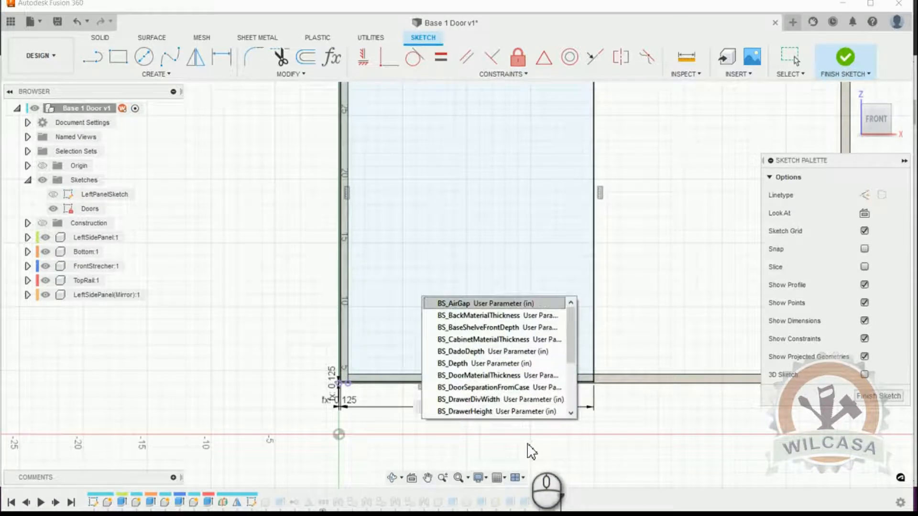
click(615, 424)
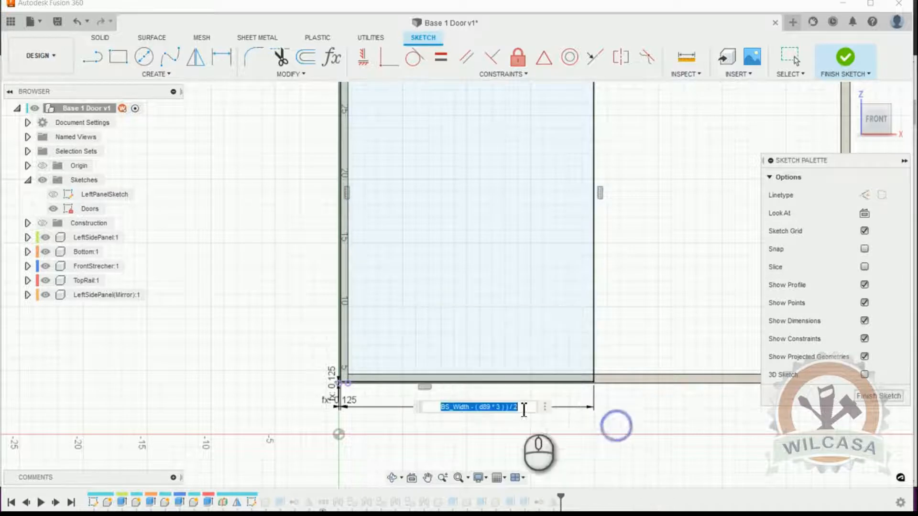
click(493, 408)
double_click(494, 408)
key(BackSpace)
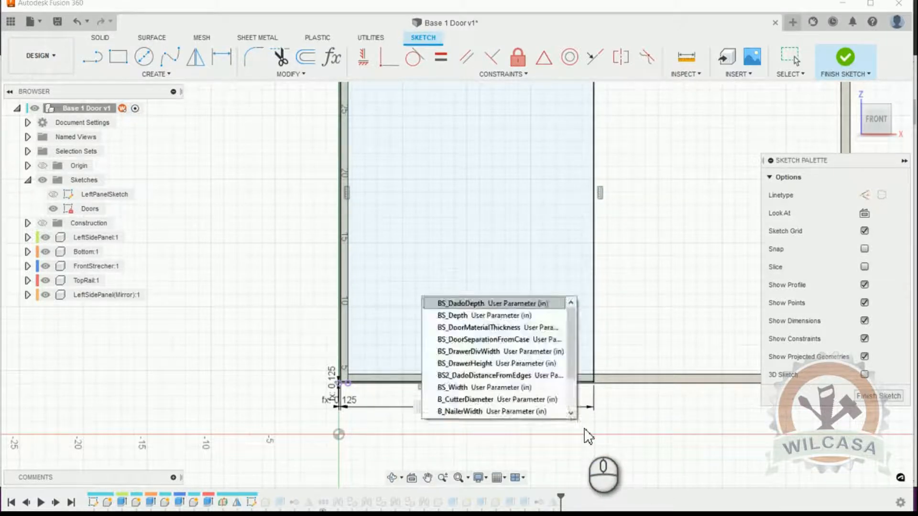
text(reve * 3 ) ) / 2)
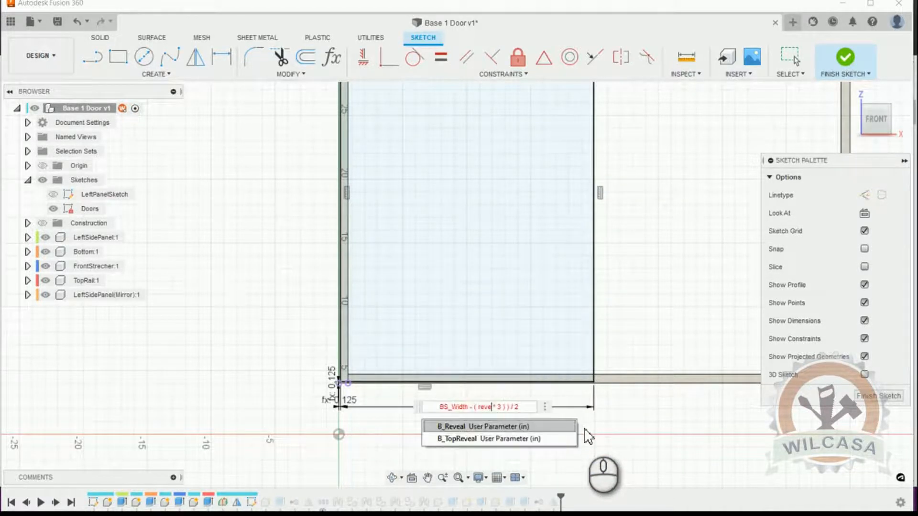
text(e)
key(Return)
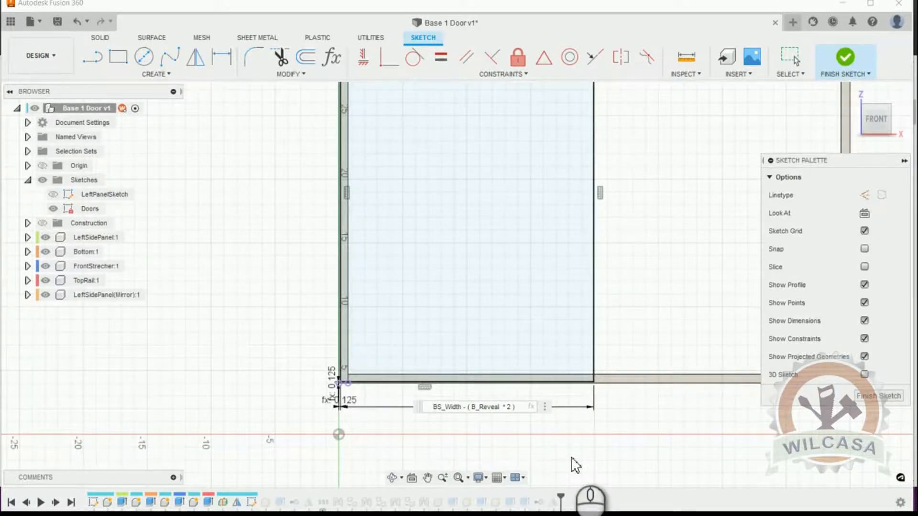
key(Return)
- Examine the widened door outline against the cabinet case, checking the reveals at its lower corners and the overall fit
scroll(498, 411, down, 5)
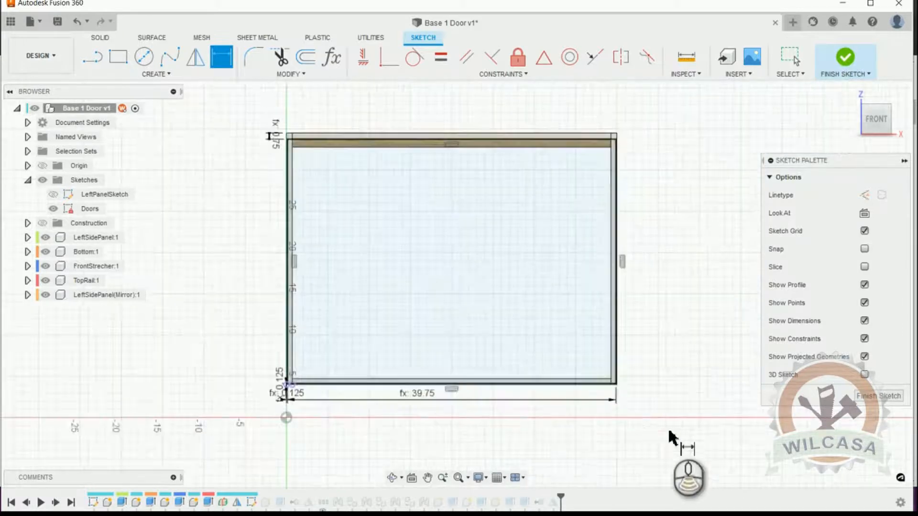
scroll(606, 381, up, 3)
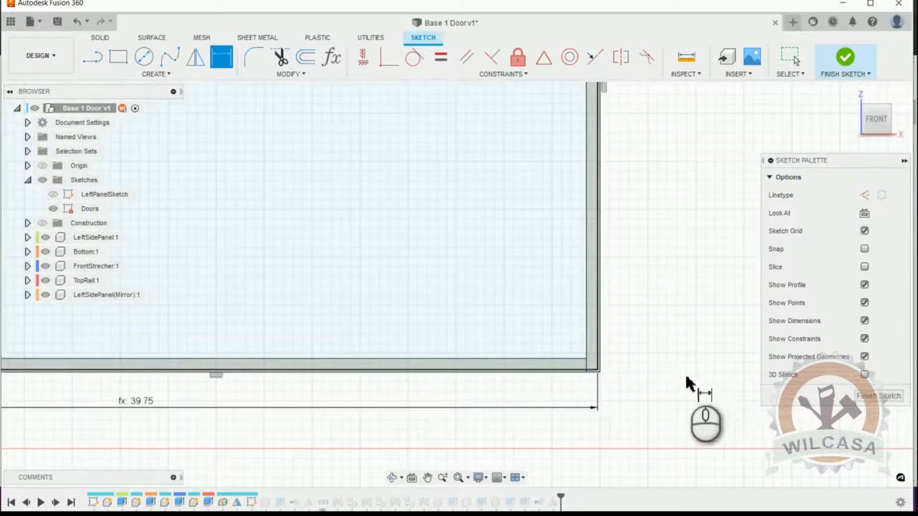
scroll(688, 383, down, 3)
scroll(231, 379, up, 5)
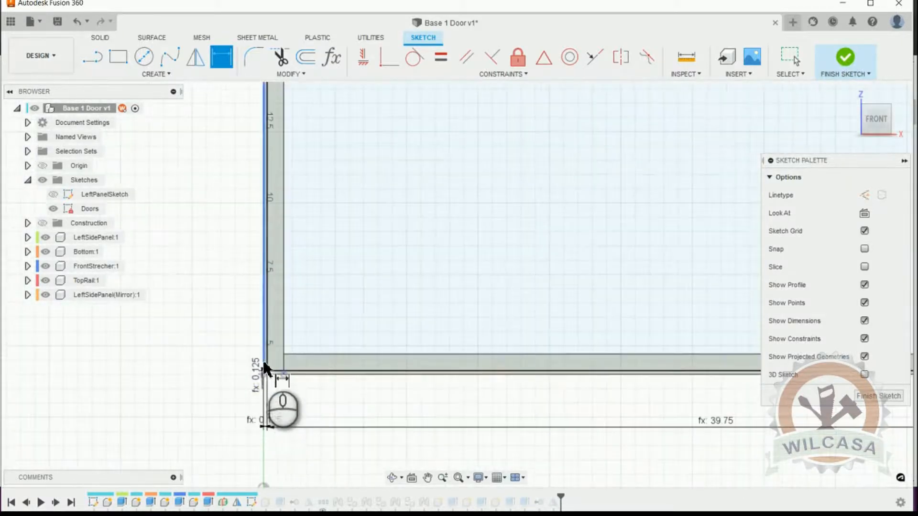
scroll(275, 379, up, 2)
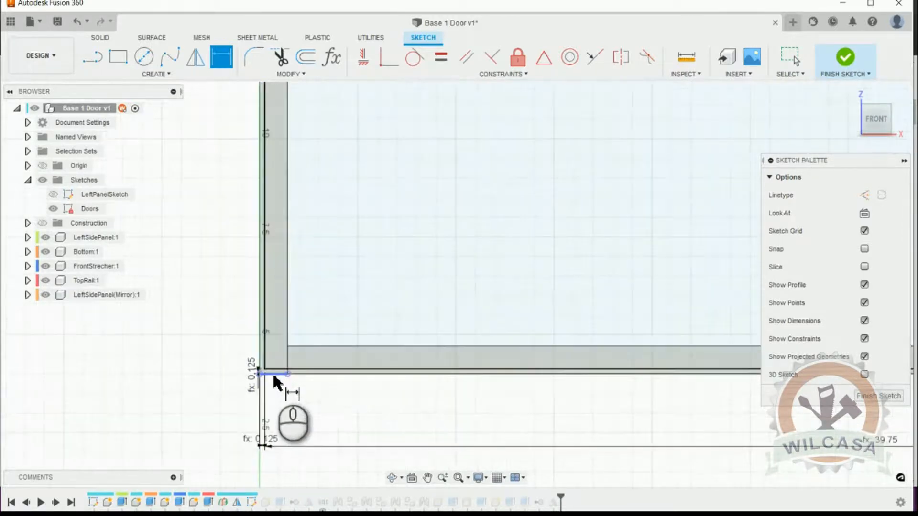
scroll(274, 378, up, 1)
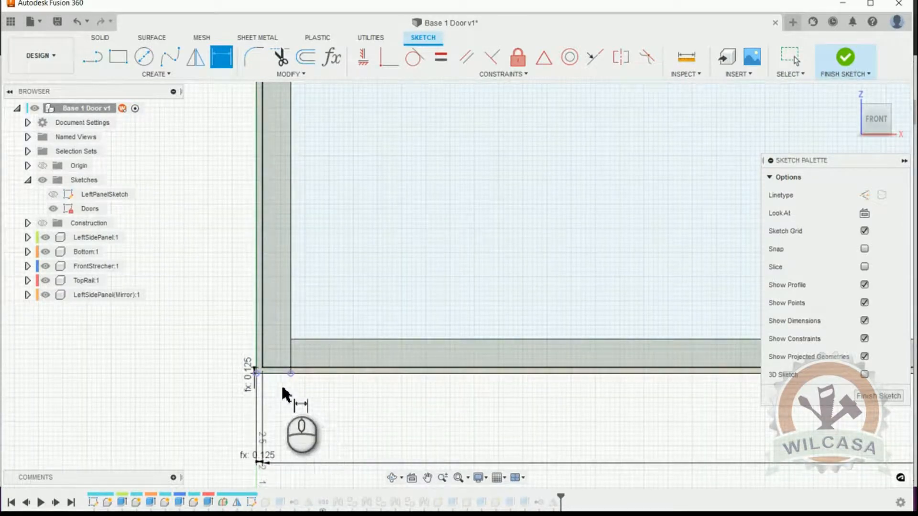
scroll(280, 389, down, 1)
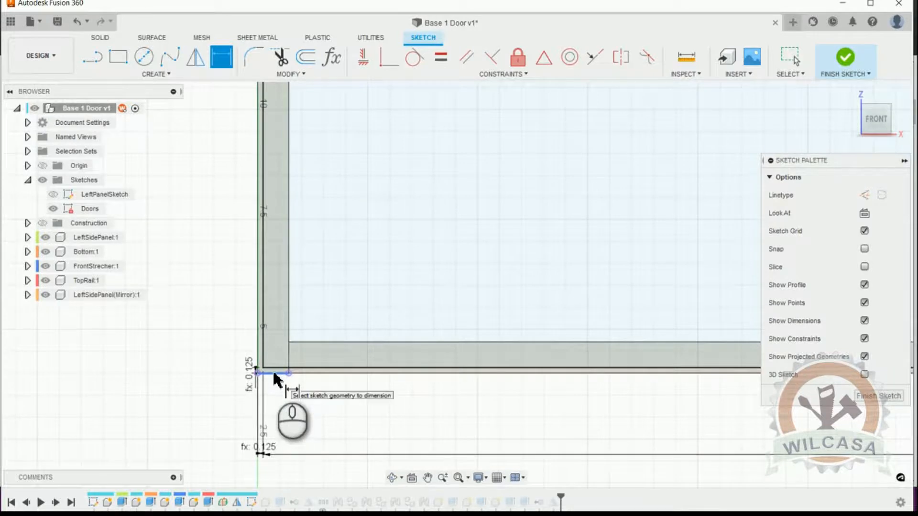
scroll(275, 378, down, 5)
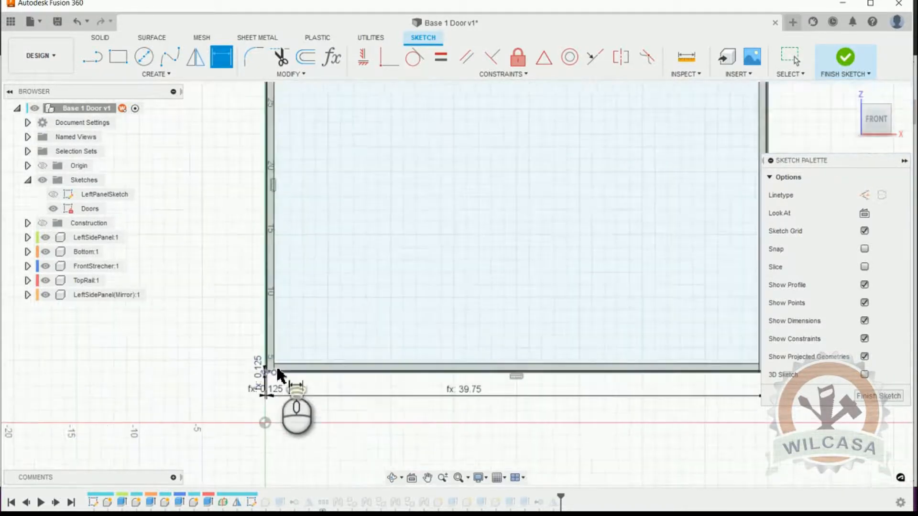
scroll(279, 376, up, 2)
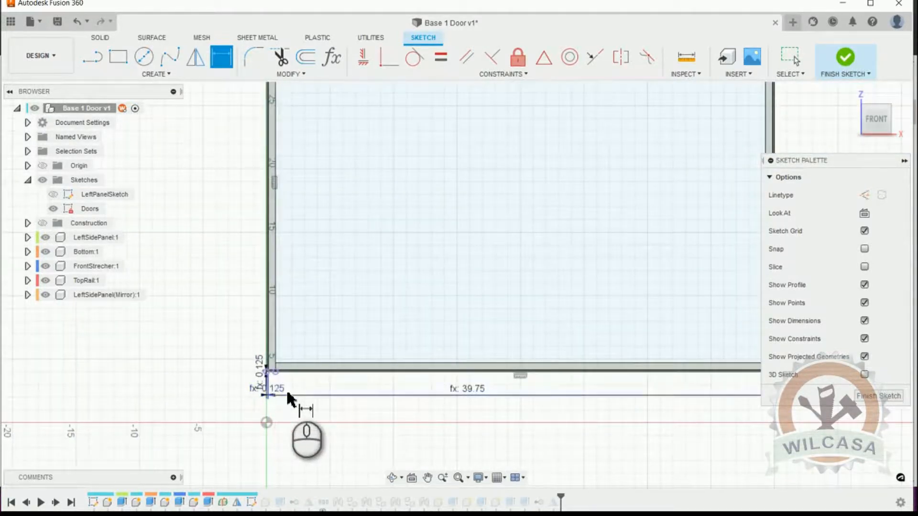
scroll(297, 397, up, 2)
scroll(348, 399, up, 3)
scroll(349, 399, down, 3)
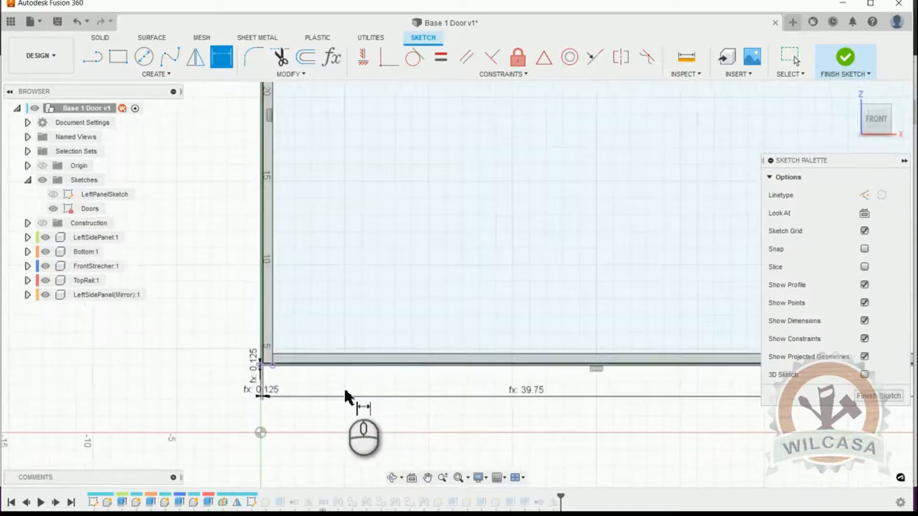
scroll(349, 404, down, 3)
scroll(537, 205, up, 2)
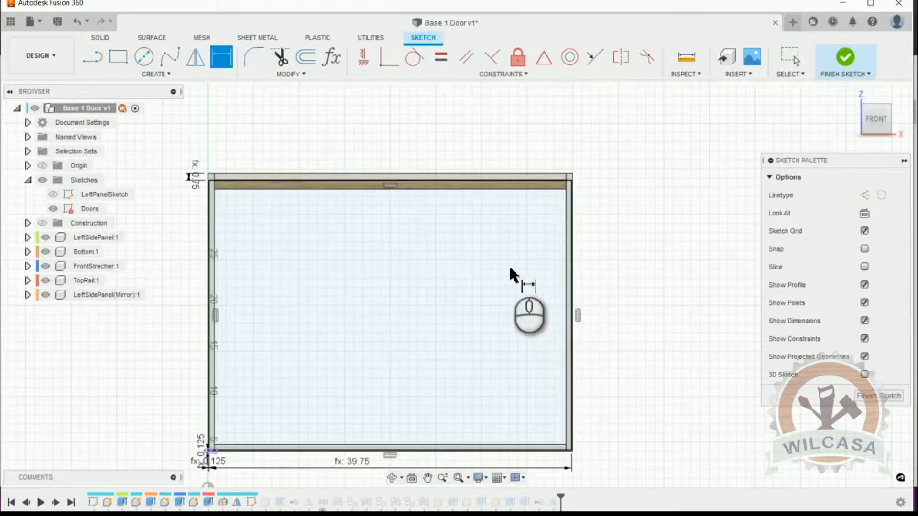
scroll(509, 274, up, 1)
scroll(507, 273, down, 3)
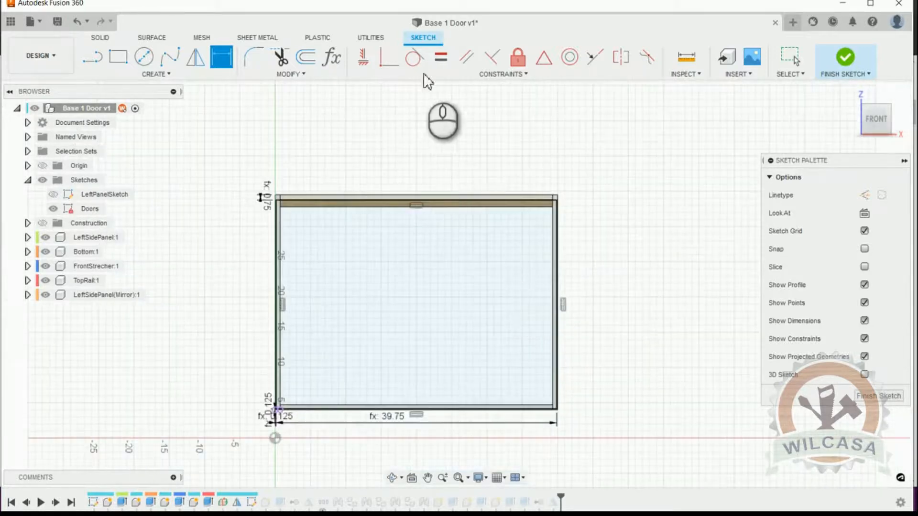
- Set the user parameter BS_Width to 16 in
click(334, 57)
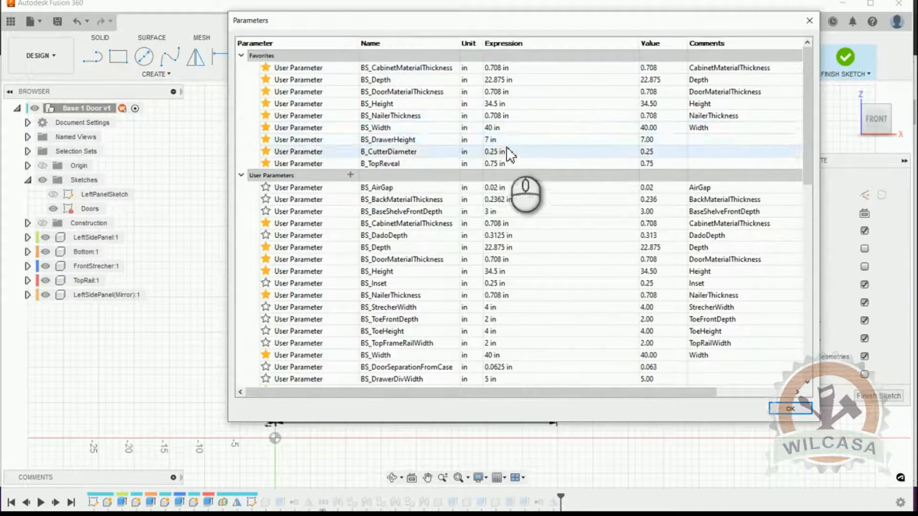
click(508, 128)
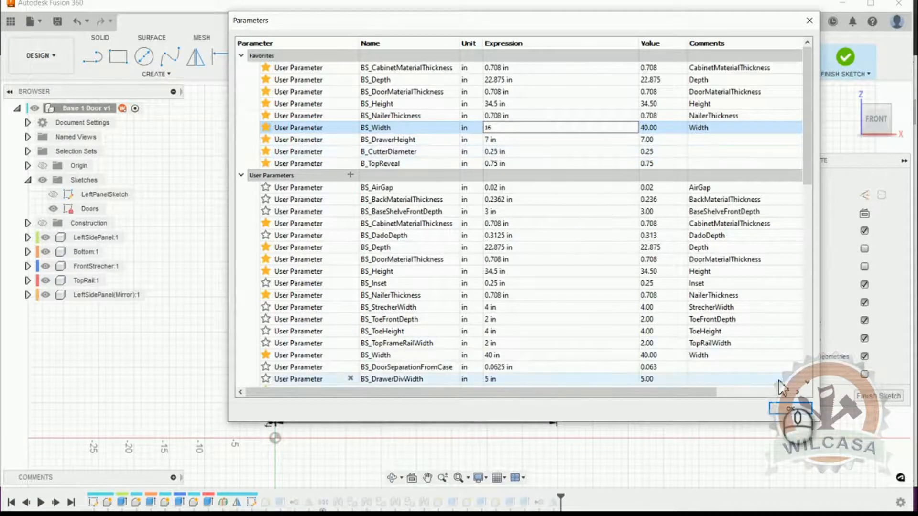
click(790, 409)
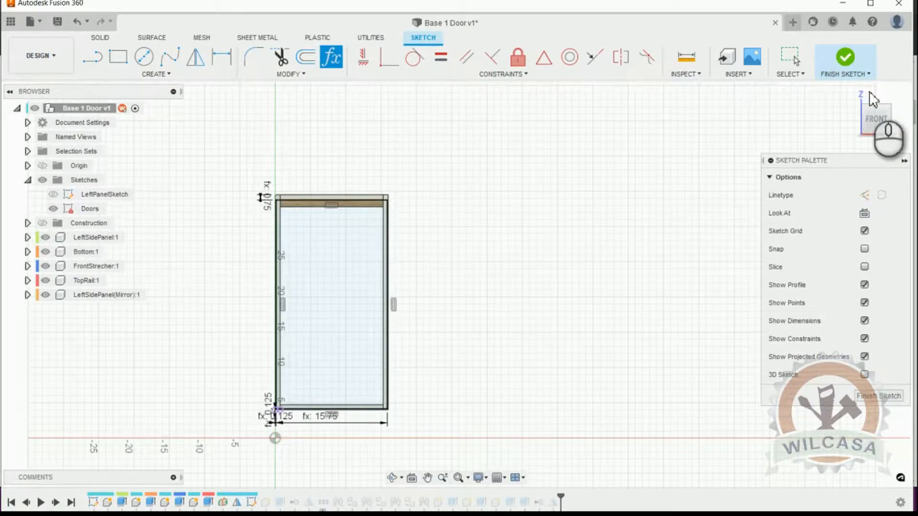
- Finish the Doors sketch and return the cabinet to the home view
click(880, 397)
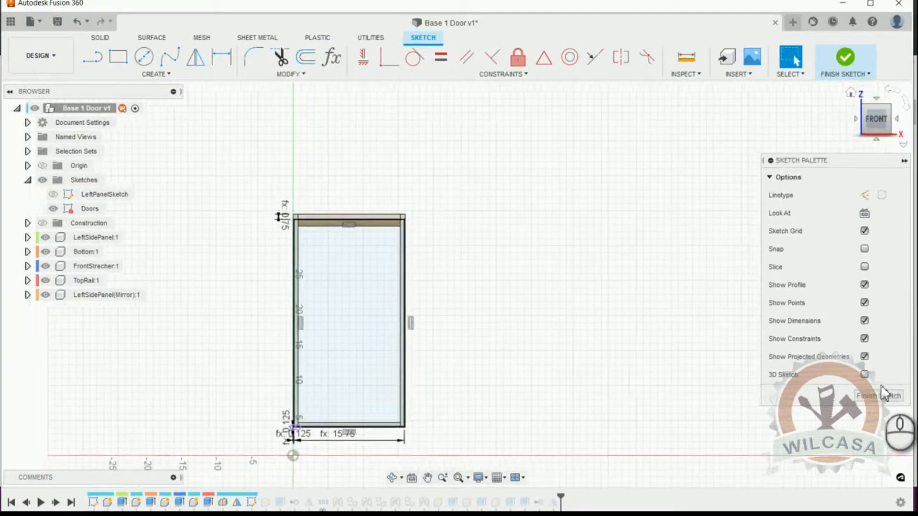
click(851, 93)
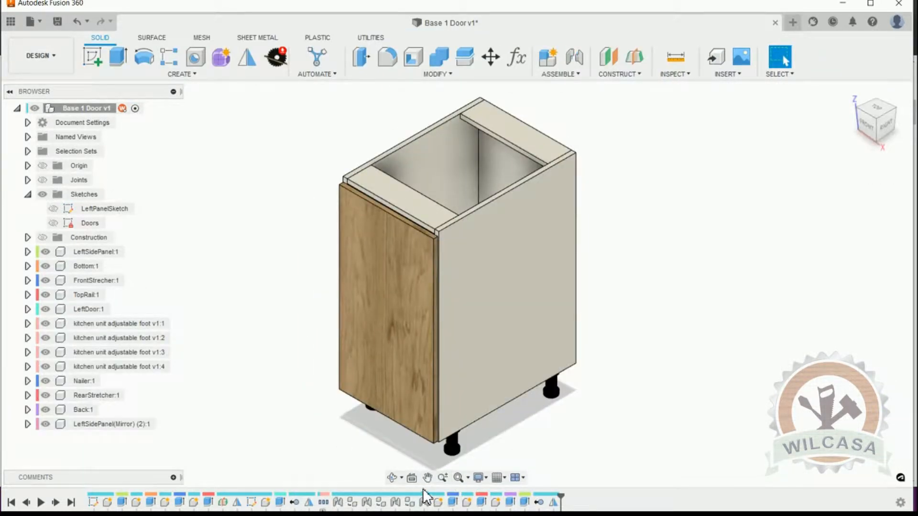
middle_drag(423, 489, 424, 488)
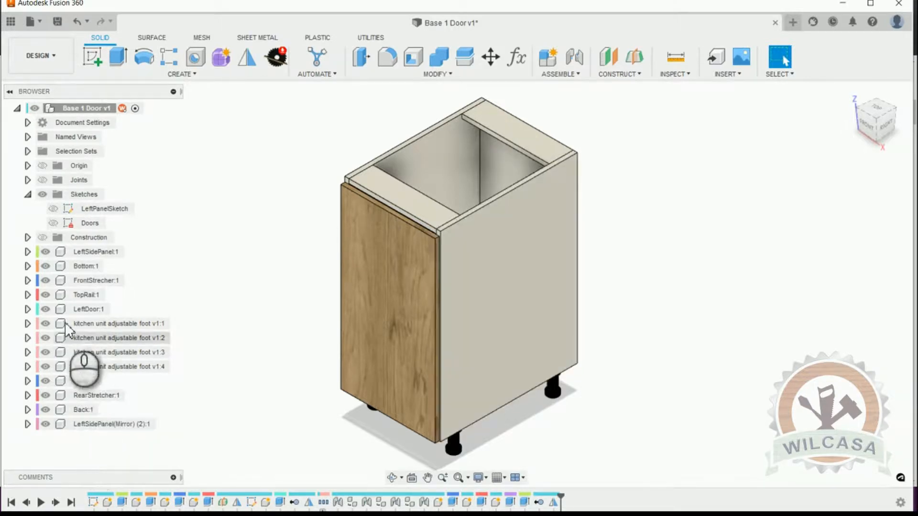
- Hide the LeftDoor component to inspect the cabinet's interior, show the door again, and restore the home view
click(46, 309)
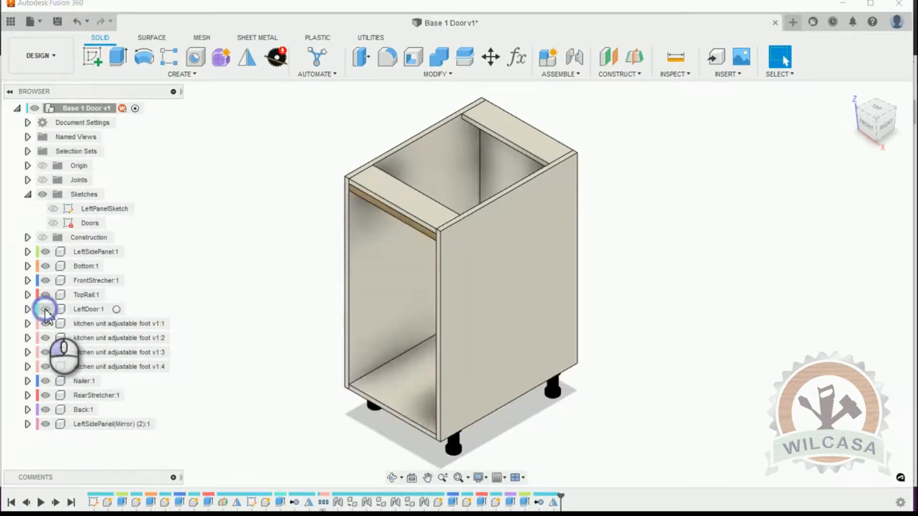
shift+middle_drag(275, 308, 606, 325)
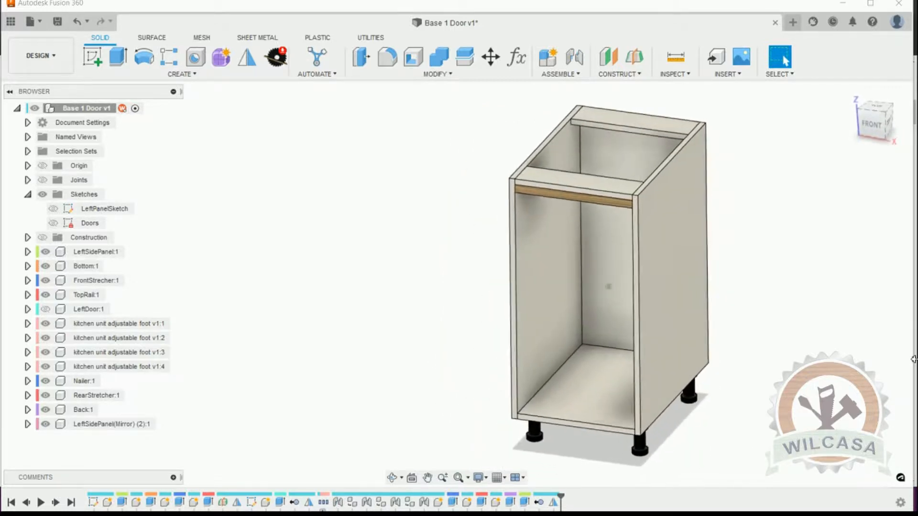
shift+middle_drag(669, 306, 857, 99)
click(42, 310)
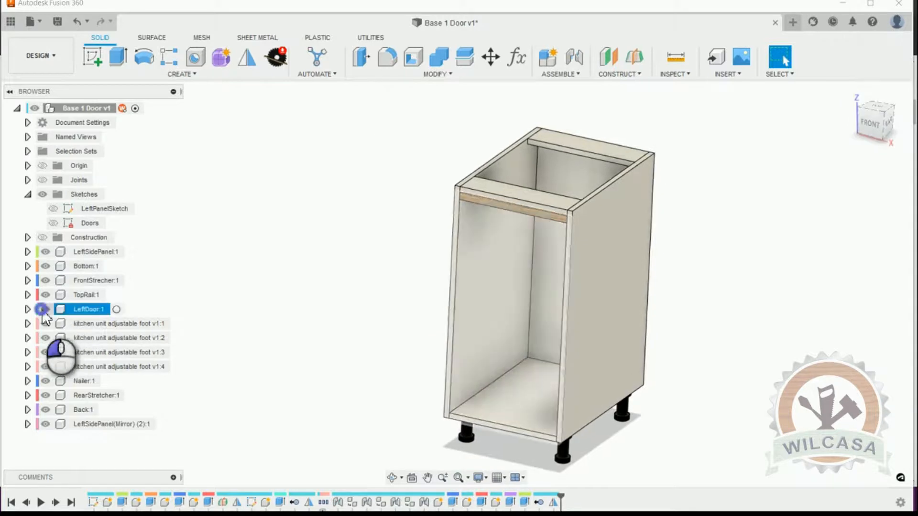
click(851, 94)
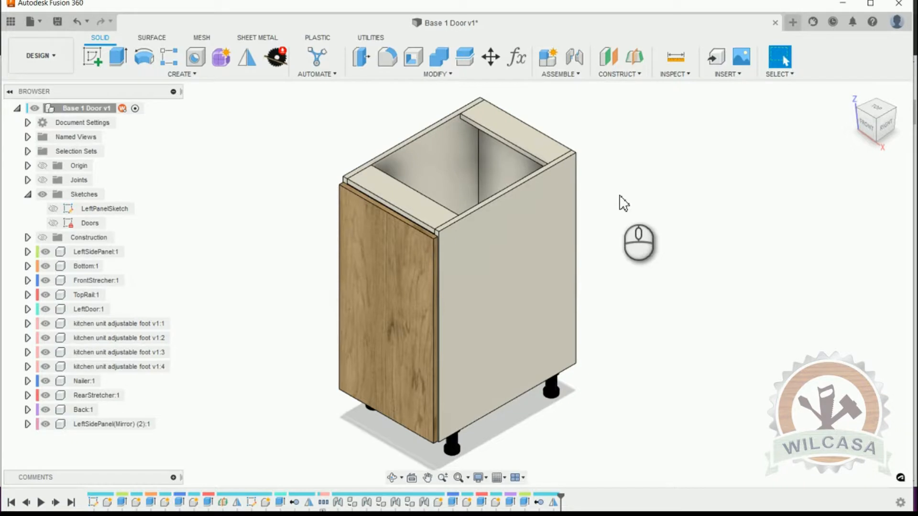
- Review the full list of user parameters for the one-door cabinet and close it without edits
click(518, 58)
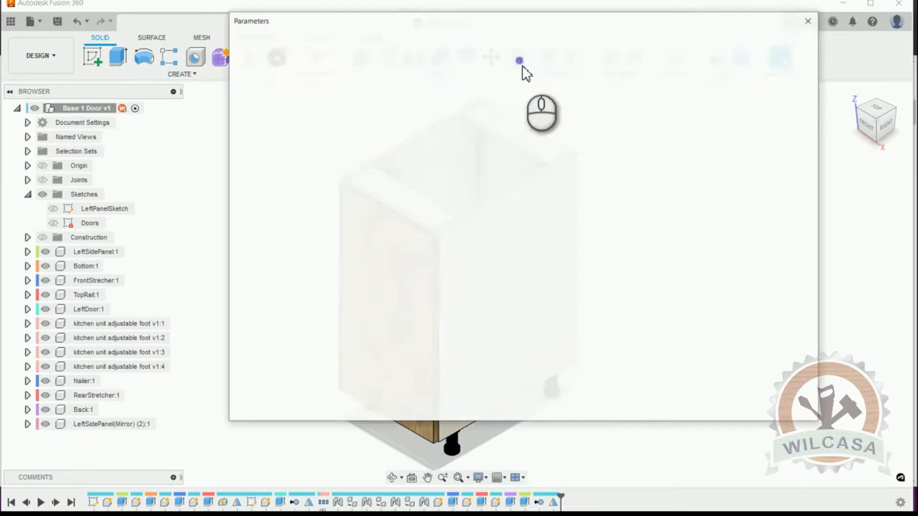
drag(808, 135, 811, 161)
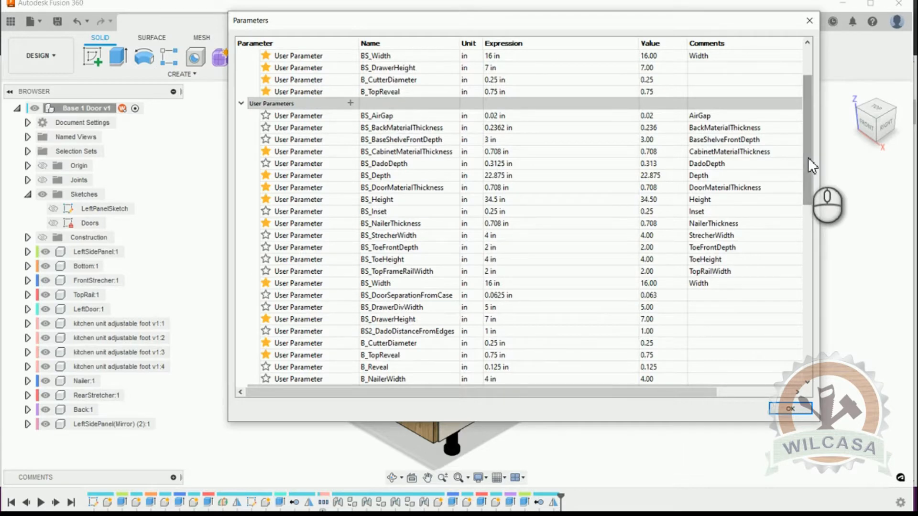
drag(809, 158, 810, 169)
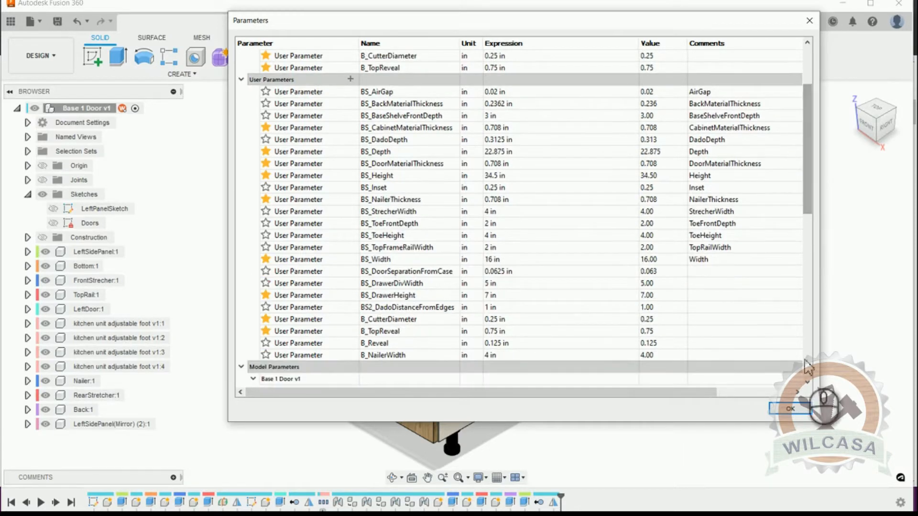
click(803, 410)
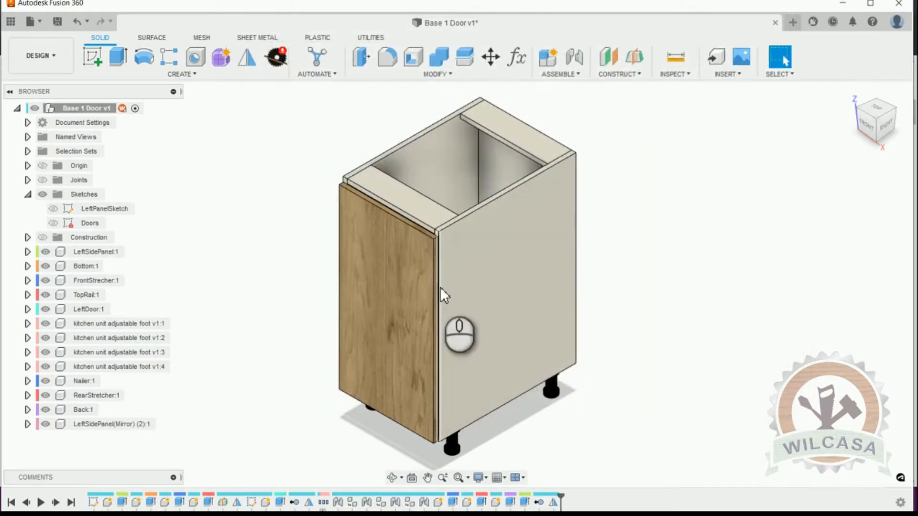